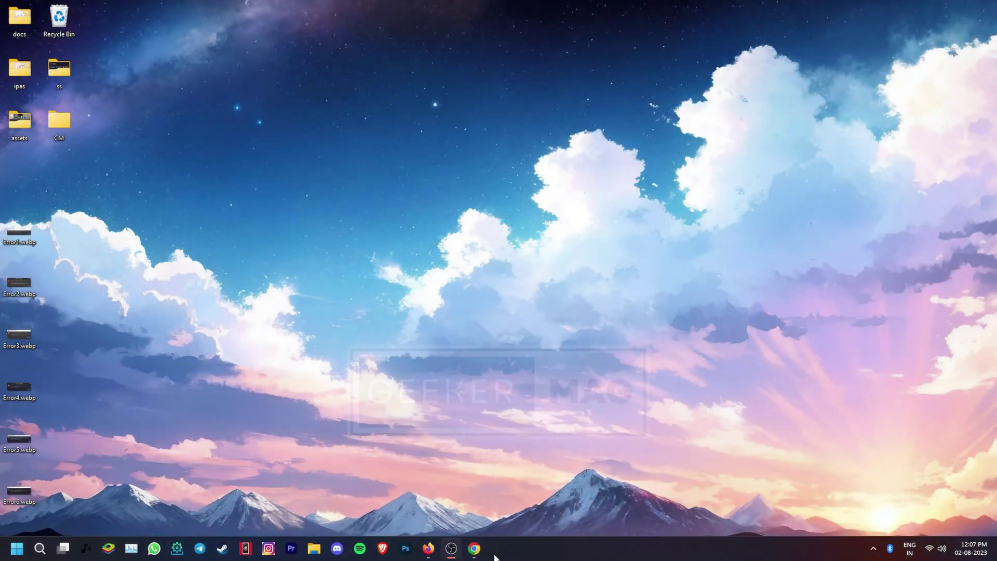
Page through Error1.webp and Error2.webp to Error3.webp, the NVENC 'Function not implemented' error.
left_click(474, 549)
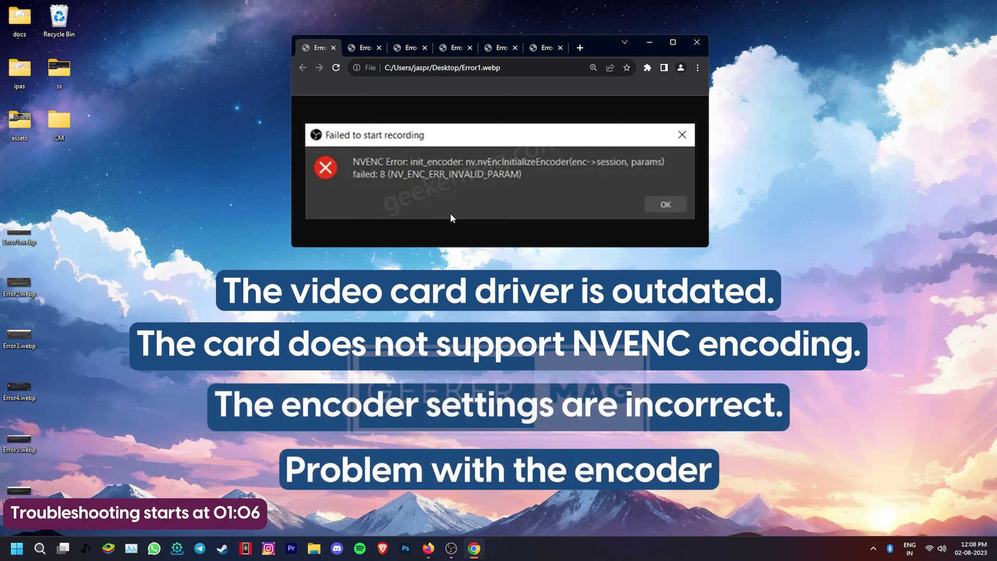
left_click(364, 49)
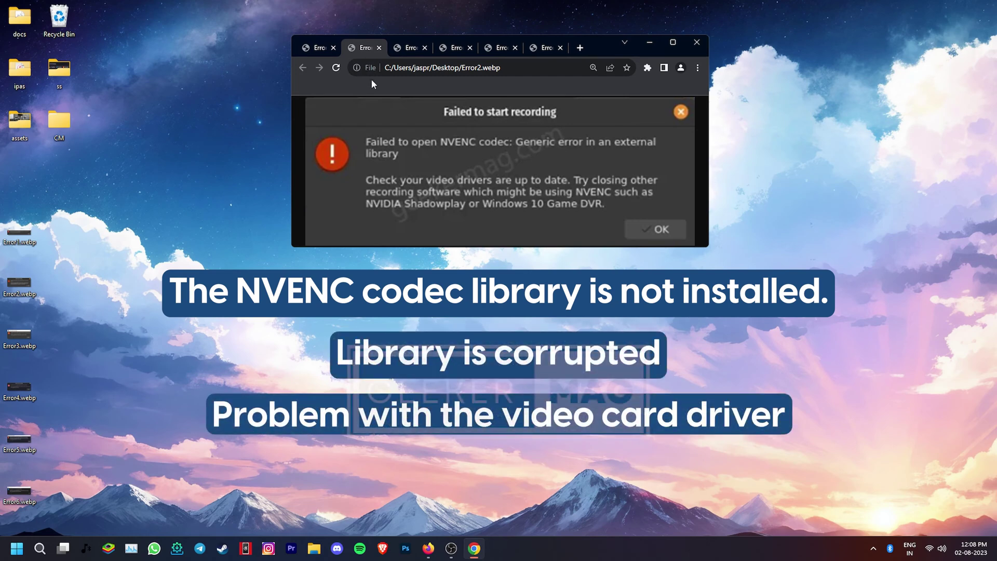
left_click(411, 52)
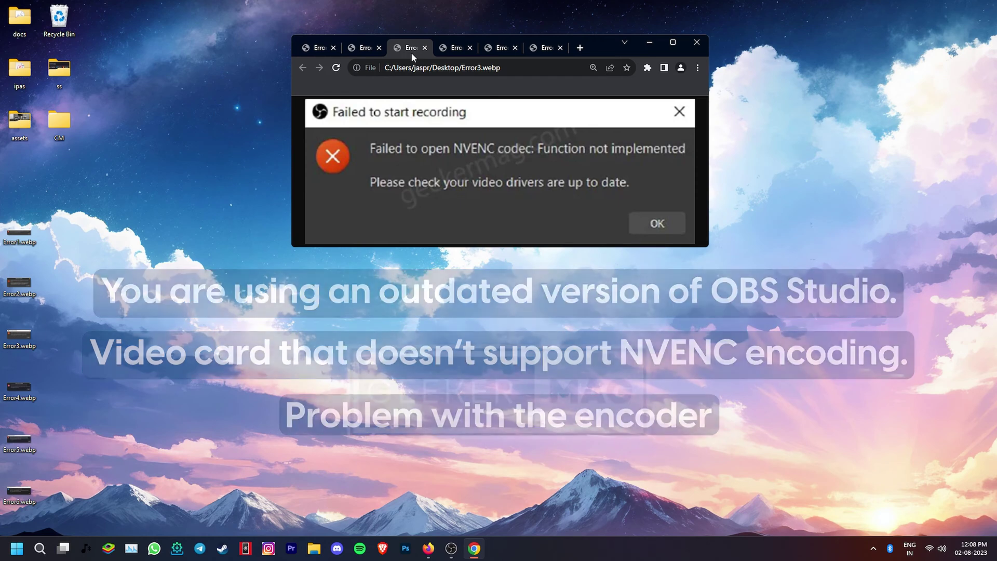
View Error4.webp, then Error5.webp showing the NVENC 'Too many concurrent sessions' error.
left_click(457, 51)
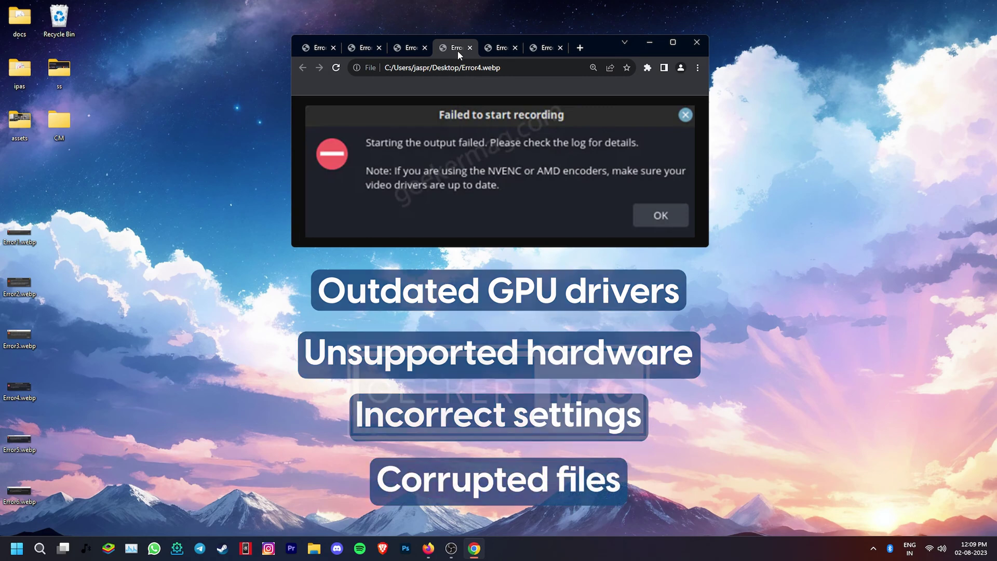
left_click(497, 52)
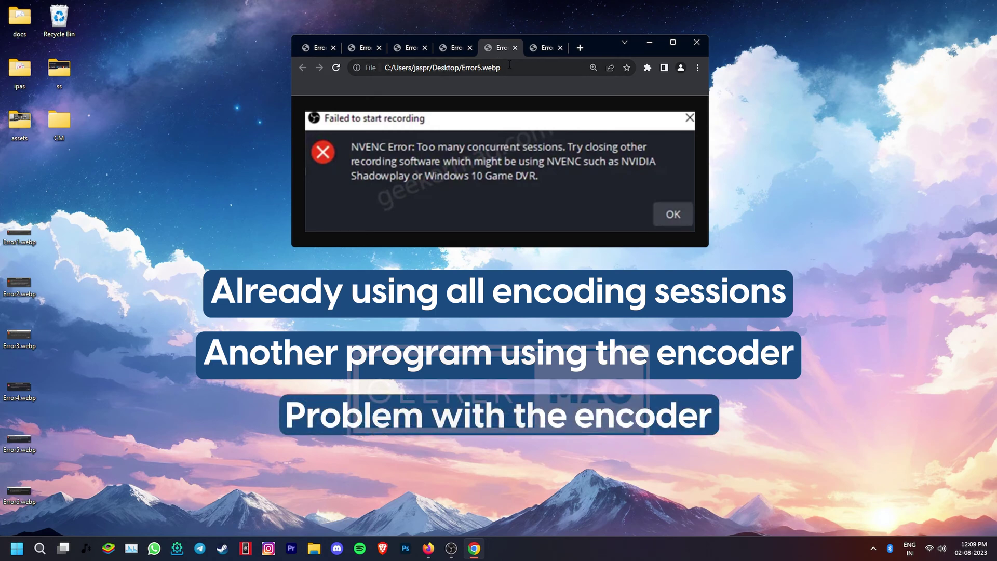
Show the sixth error screenshot, Error6.webp.
left_click(546, 51)
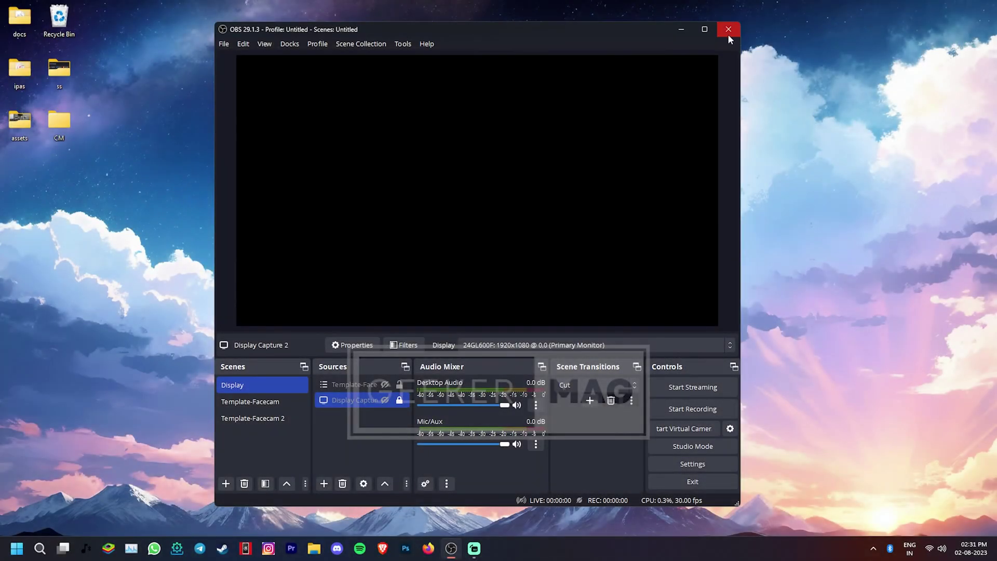
Close OBS and relaunch OBS Studio (64bit) from Windows Search's recent apps.
left_click(728, 34)
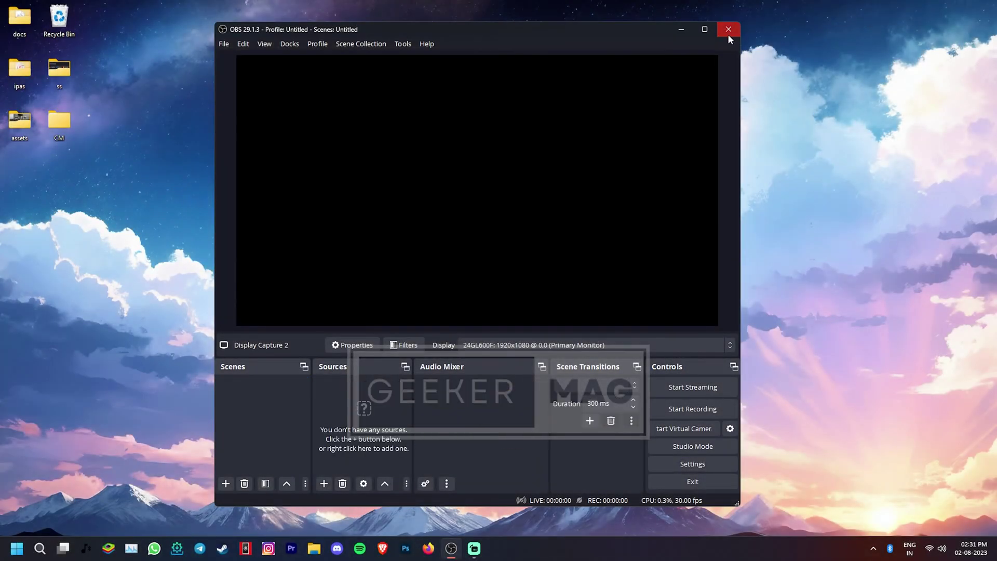
left_click(40, 548)
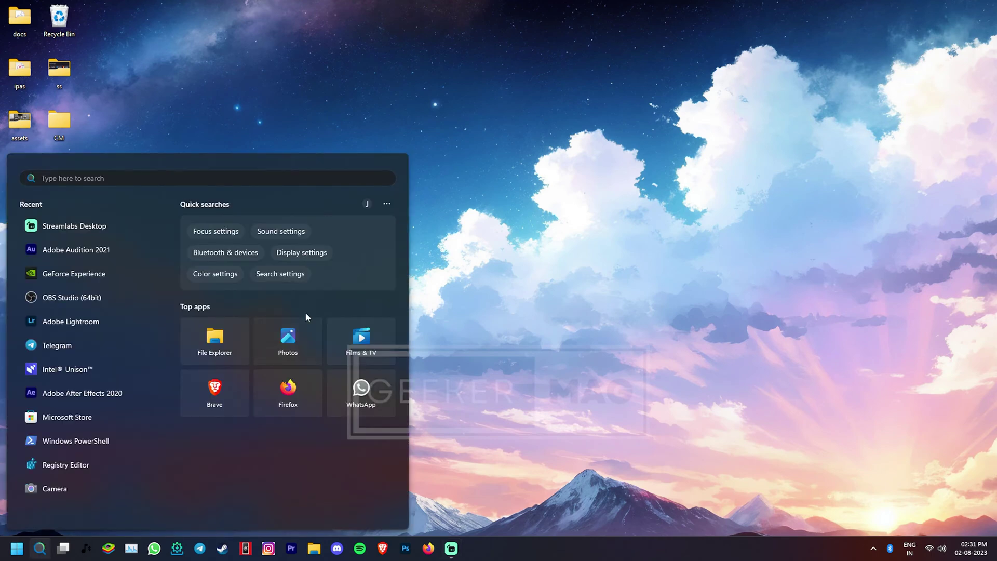
left_click(77, 298)
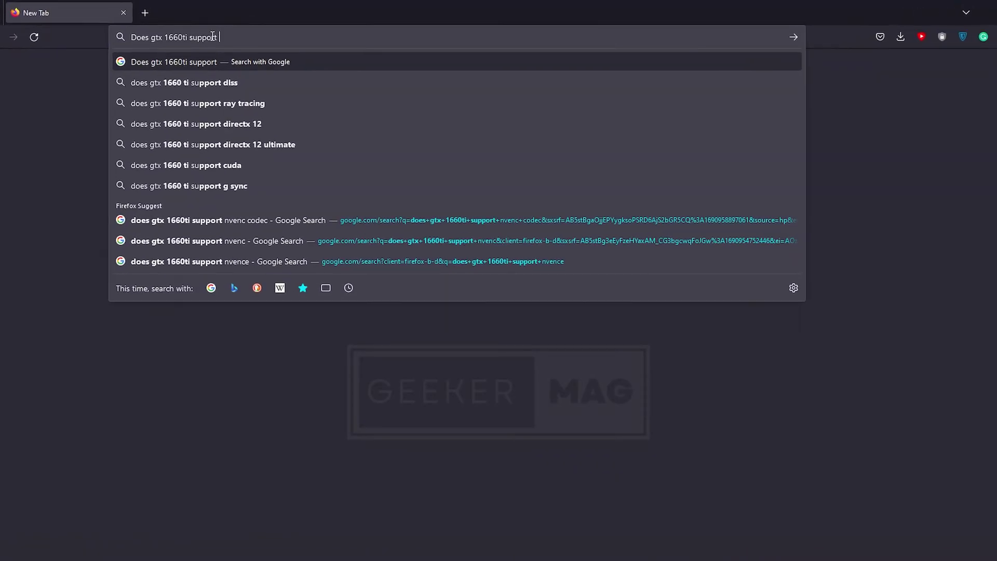
Search whether the GTX 1660 Ti supports NVENC and highlight the confirming sentence.
type("nvenc")
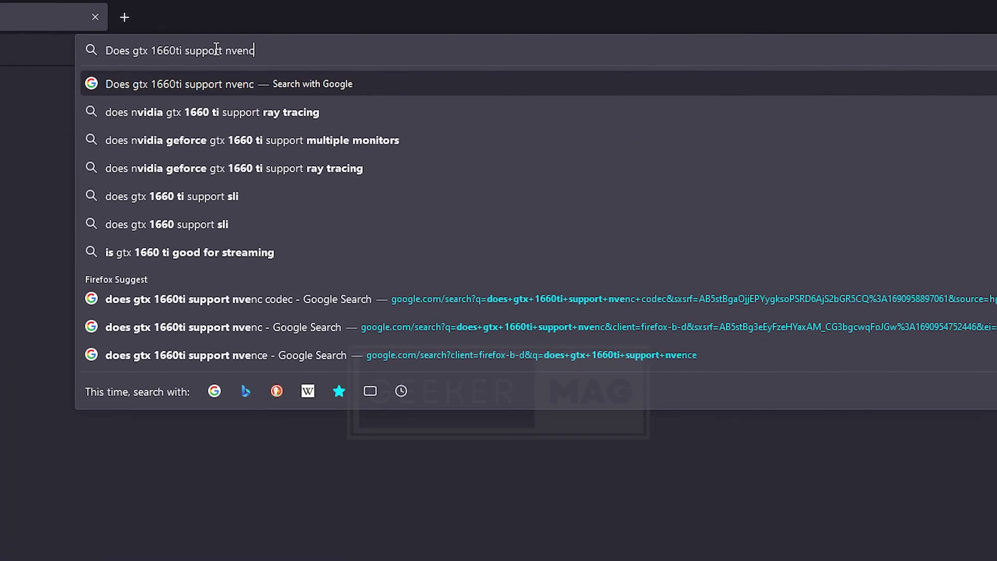
key("Return")
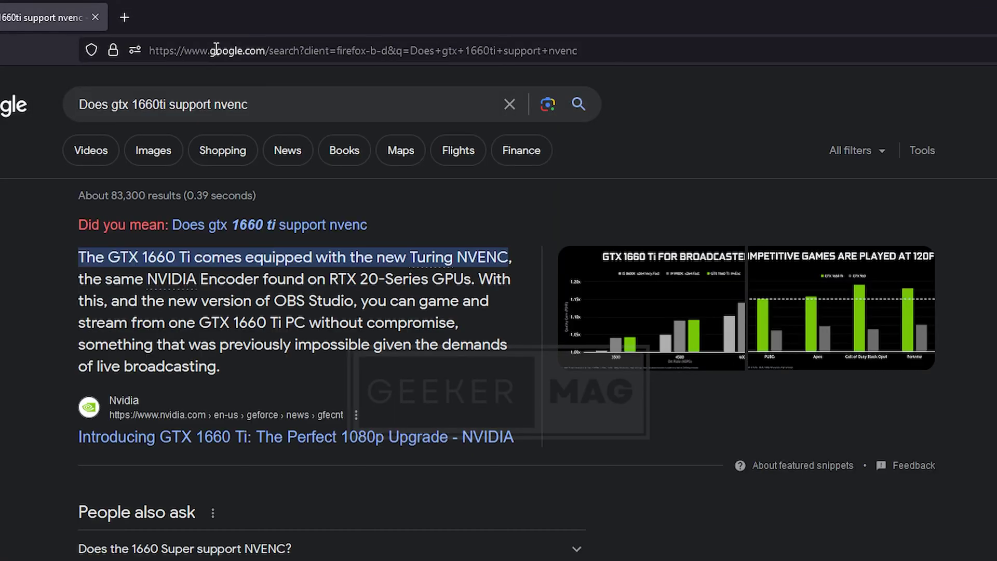
left_click_drag(76, 263, 512, 256)
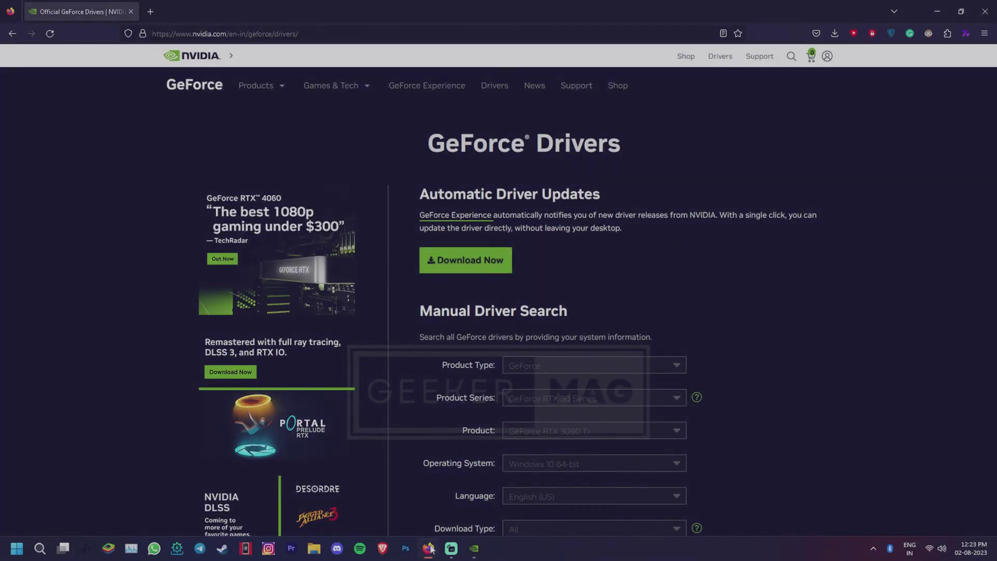
Scroll down NVIDIA's GeForce Drivers page to the Driver Results.
scroll(803, 349, "down", 2)
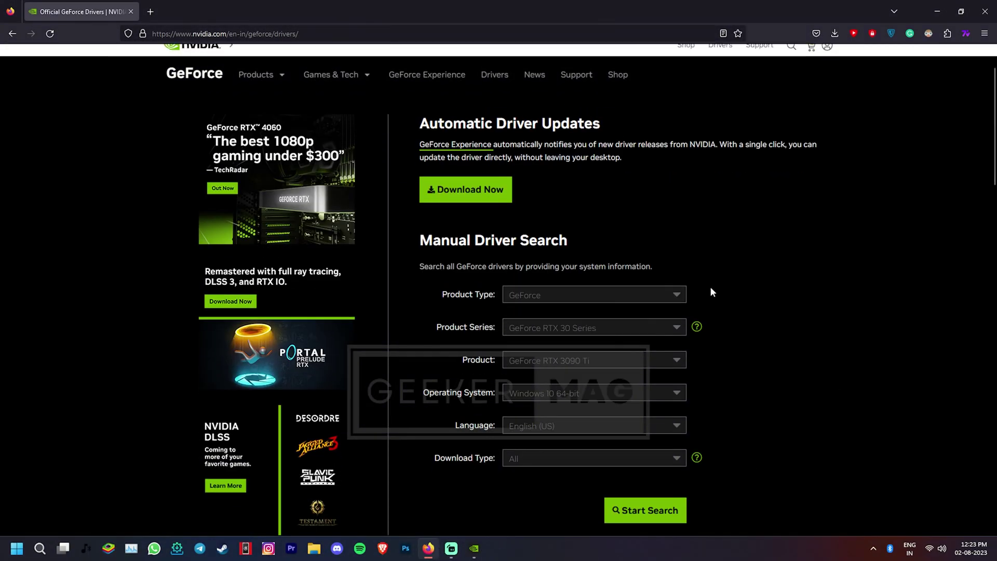
scroll(747, 345, "down", 10)
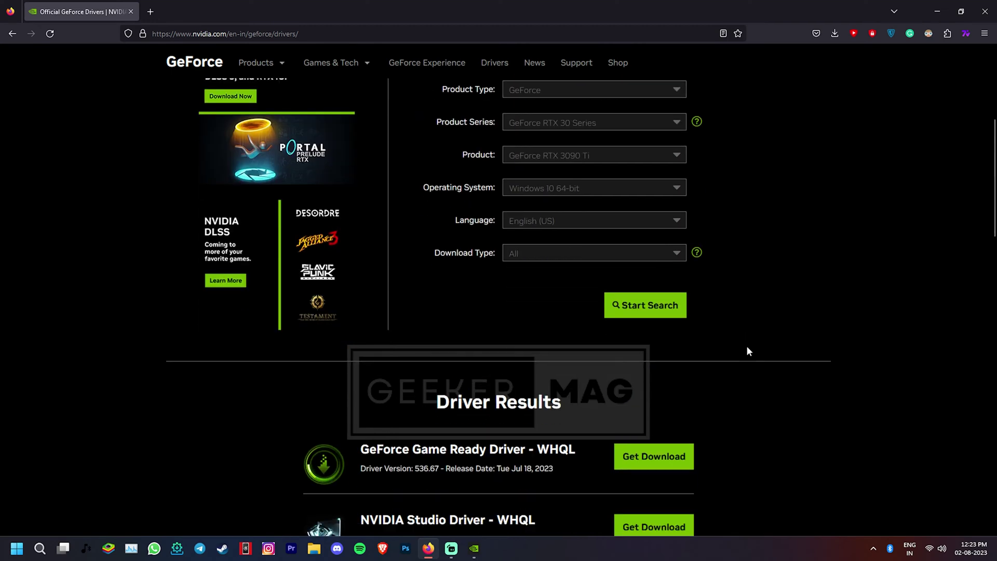
left_click_drag(621, 260, 435, 254)
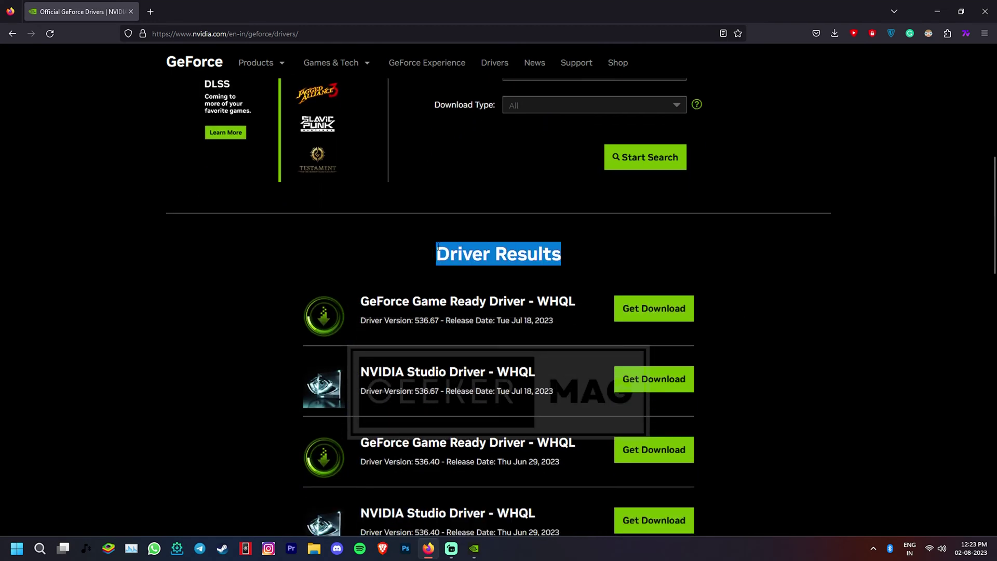
scroll(361, 285, "down", 2)
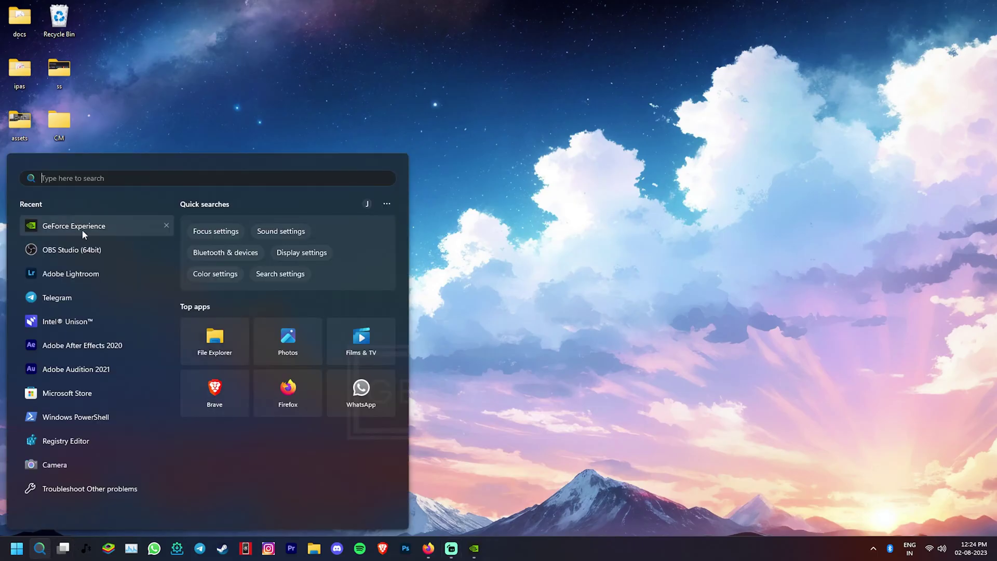
Check GeForce Experience driver updates, then update OBS from 27.0.1 to 29.1.3 and relaunch it.
left_click(106, 226)
left_click(244, 71)
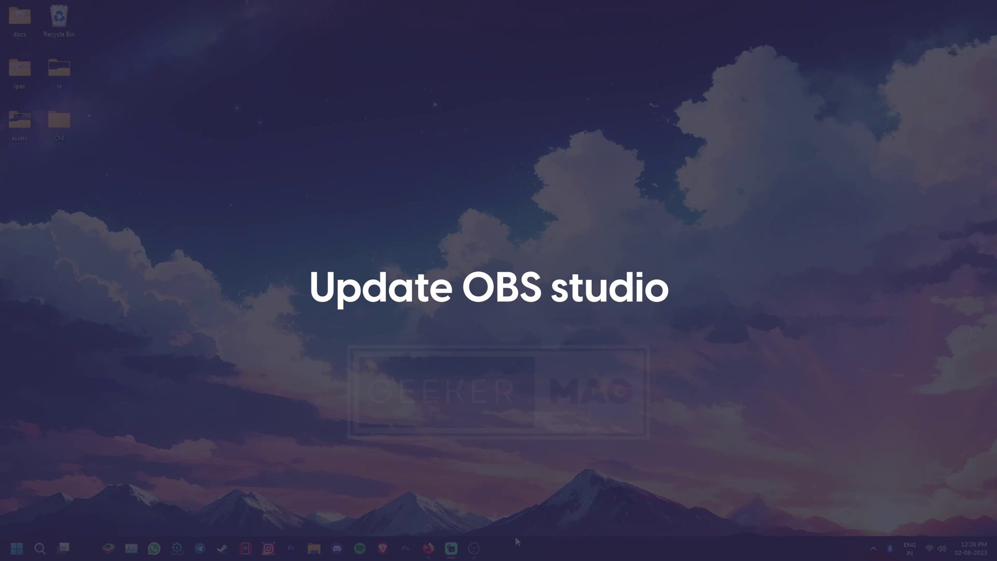
left_click(474, 548)
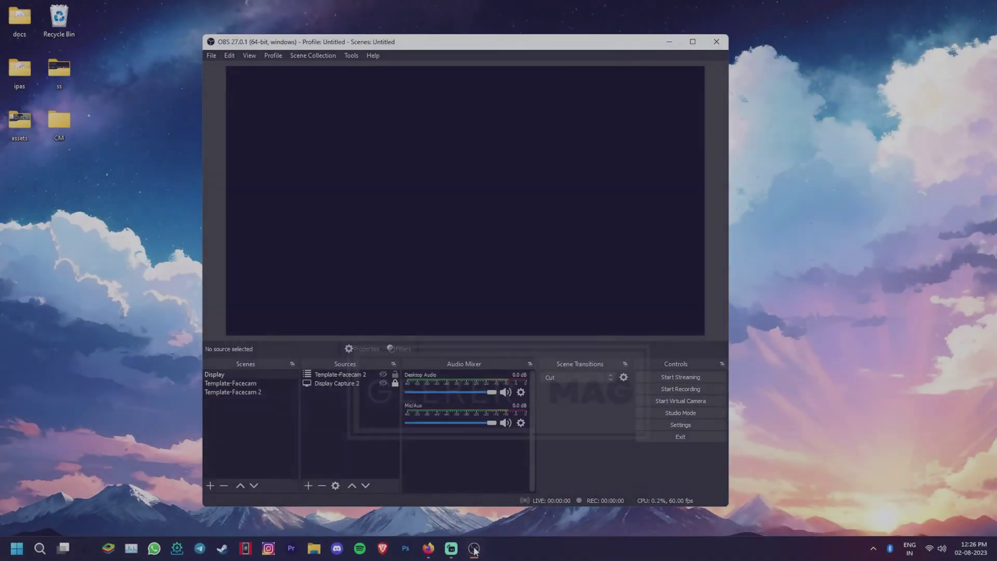
left_click(373, 56)
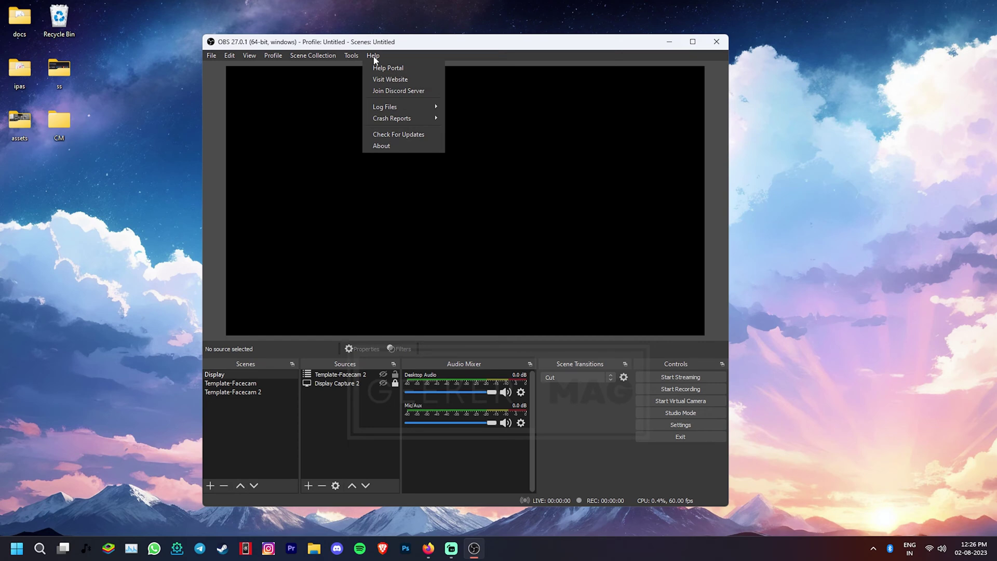
left_click(430, 135)
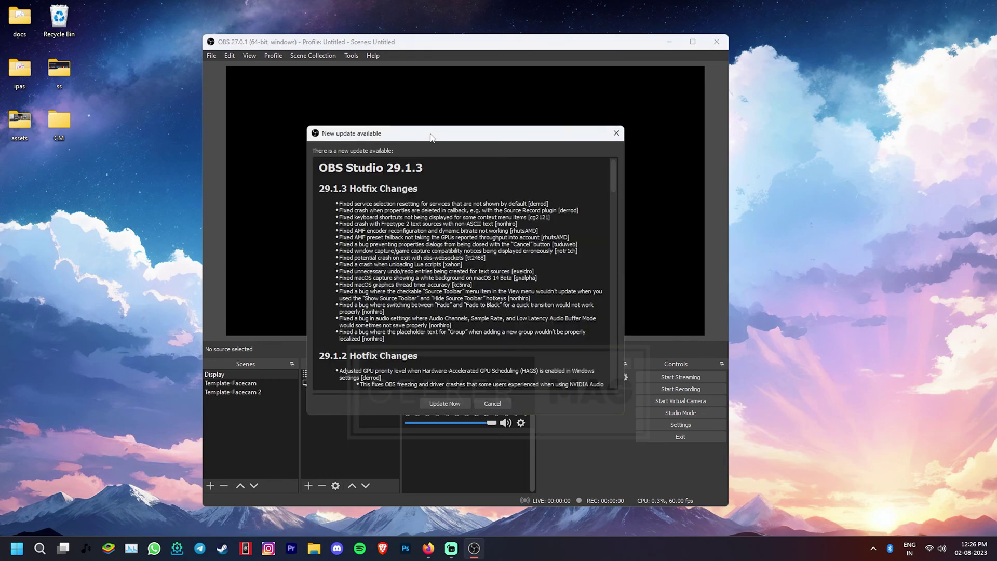
left_click_drag(430, 136, 439, 114)
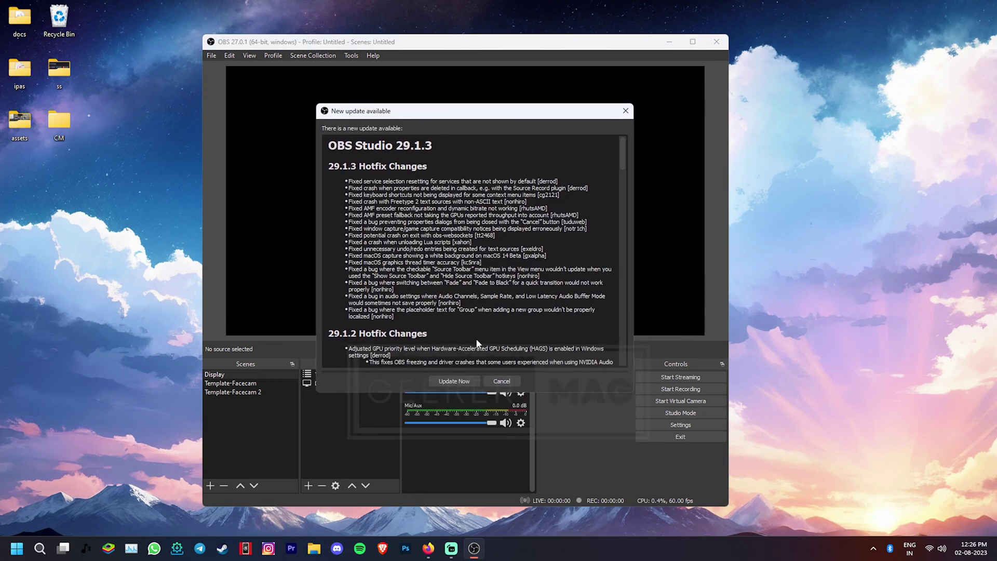
left_click(471, 381)
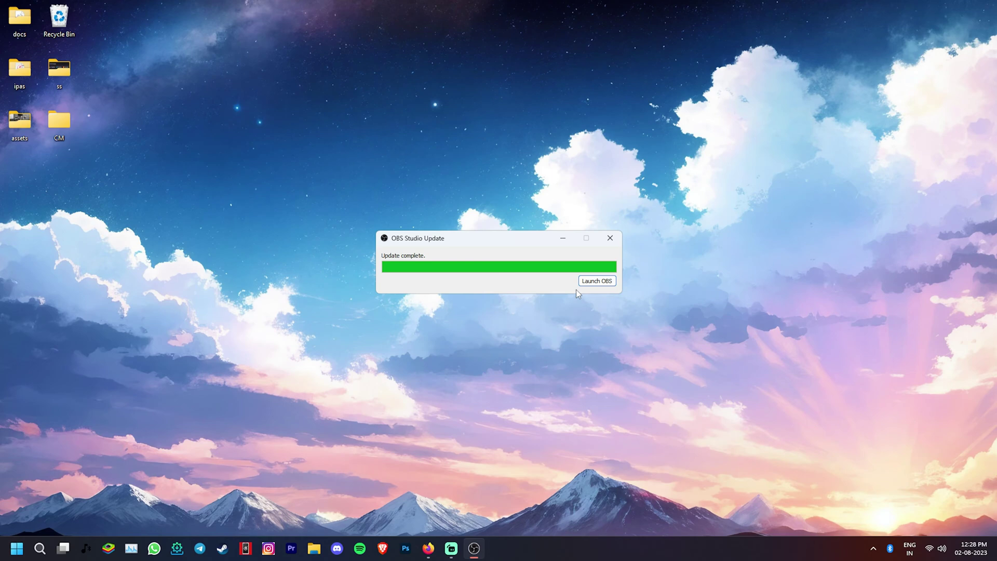
left_click(588, 282)
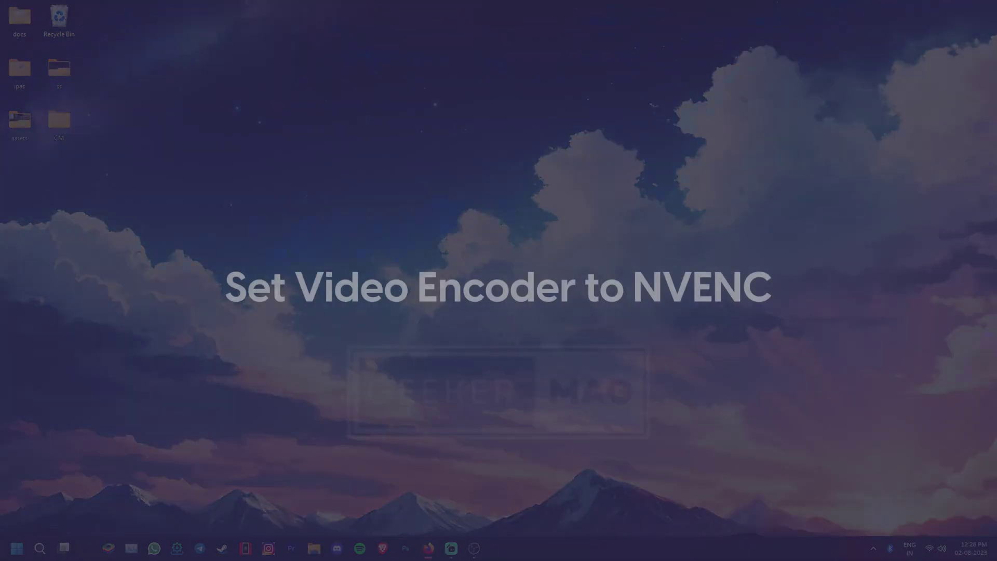
Switch OBS's Output settings to Advanced output mode.
left_click(477, 549)
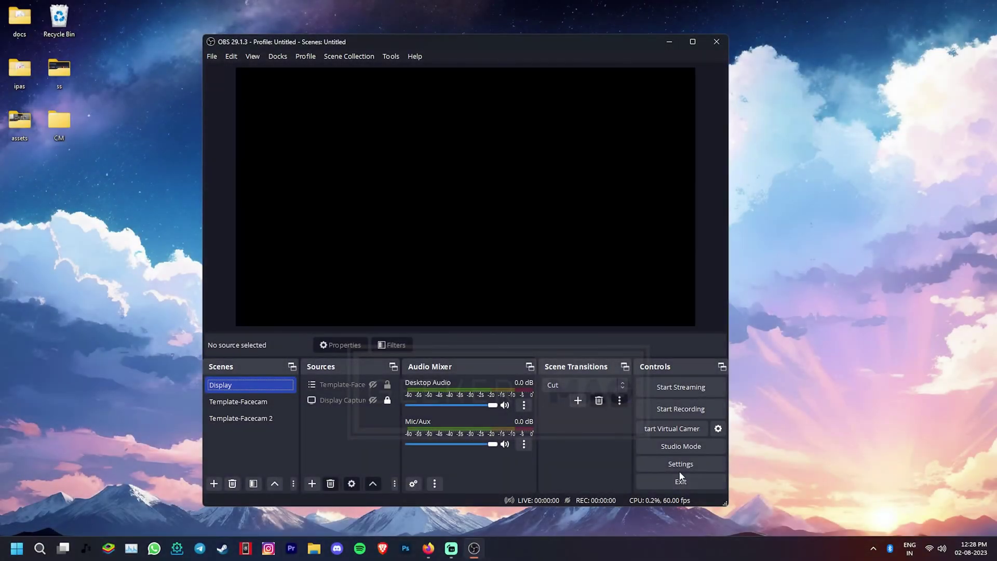
left_click(705, 467)
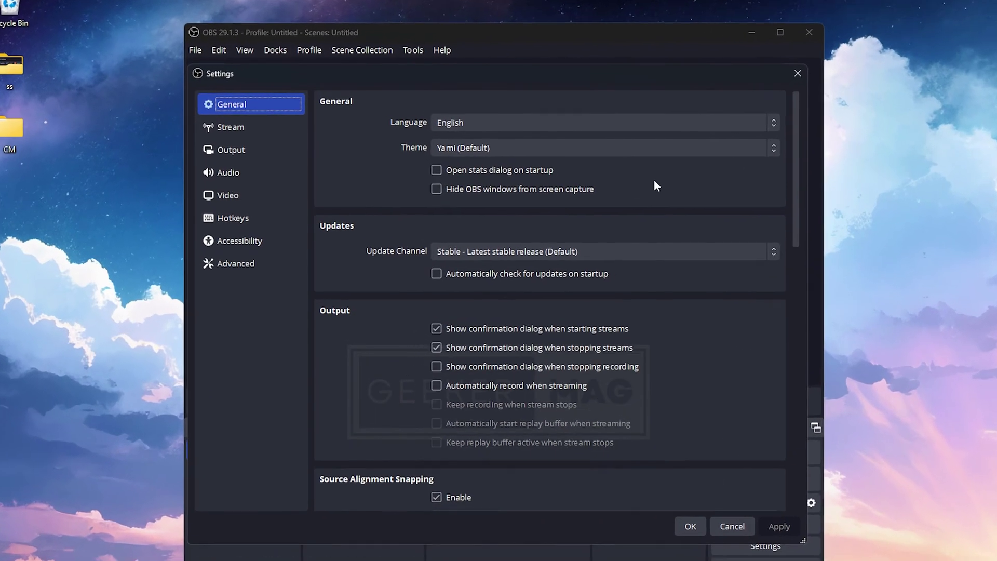
left_click(254, 136)
left_click(462, 103)
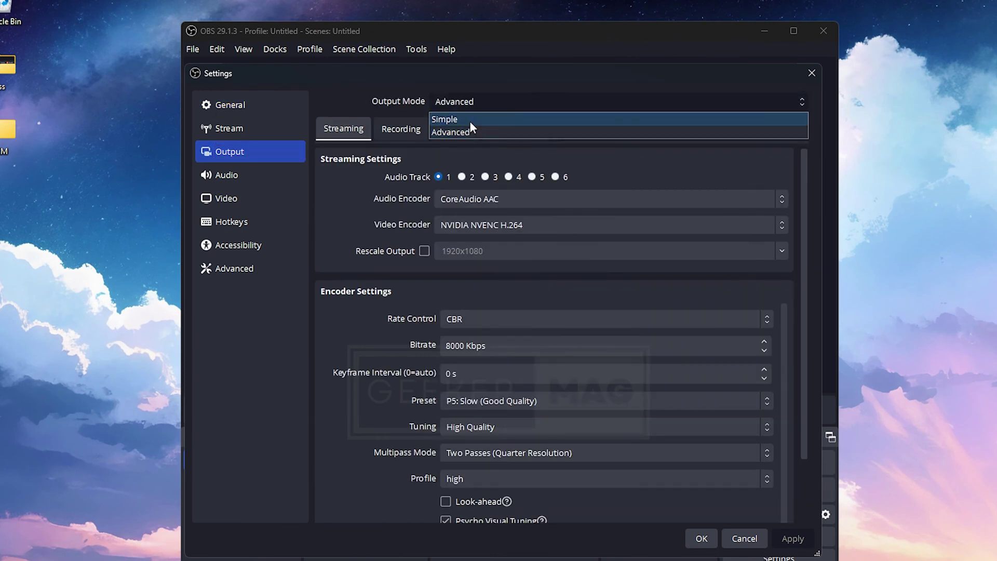
left_click(450, 132)
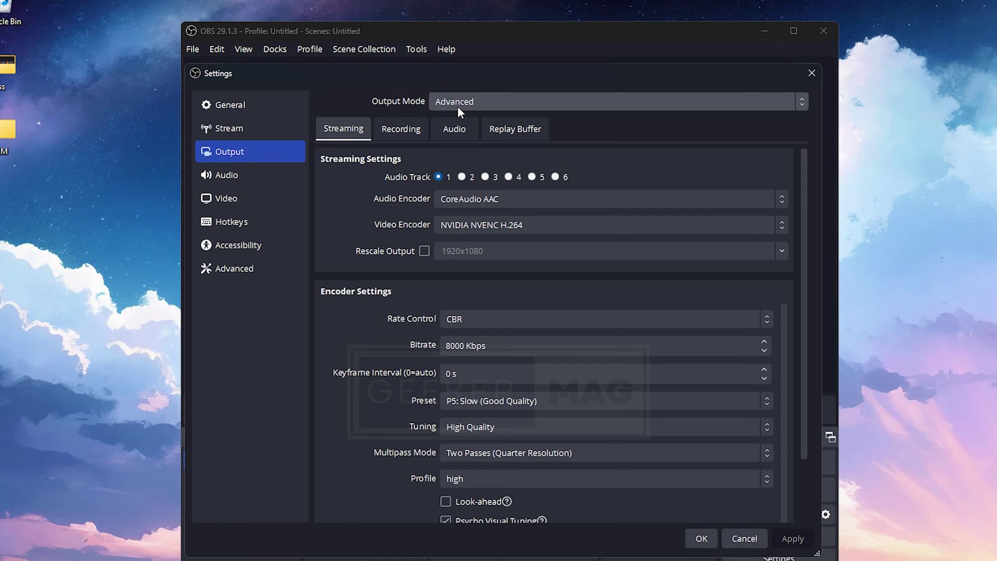
Set the Recording video encoder to NVIDIA NVENC H.264, apply and close Settings.
left_click(404, 131)
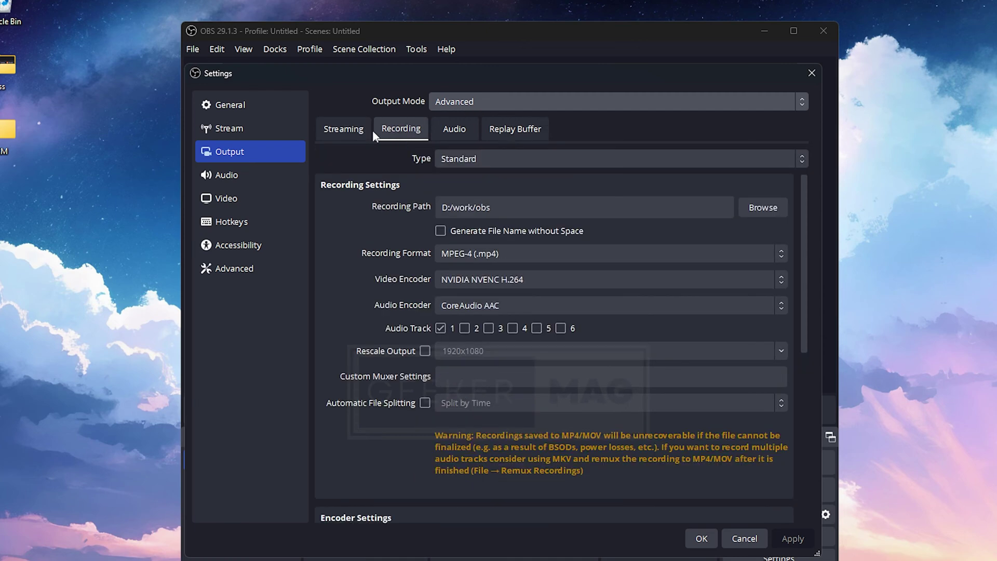
left_click(349, 134)
left_click(410, 132)
left_click(490, 278)
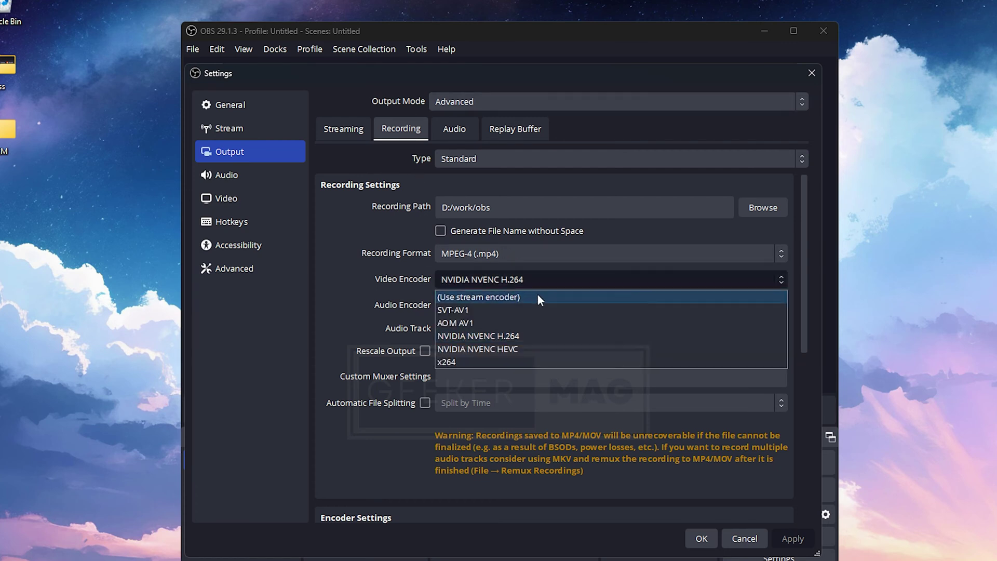
left_click(521, 336)
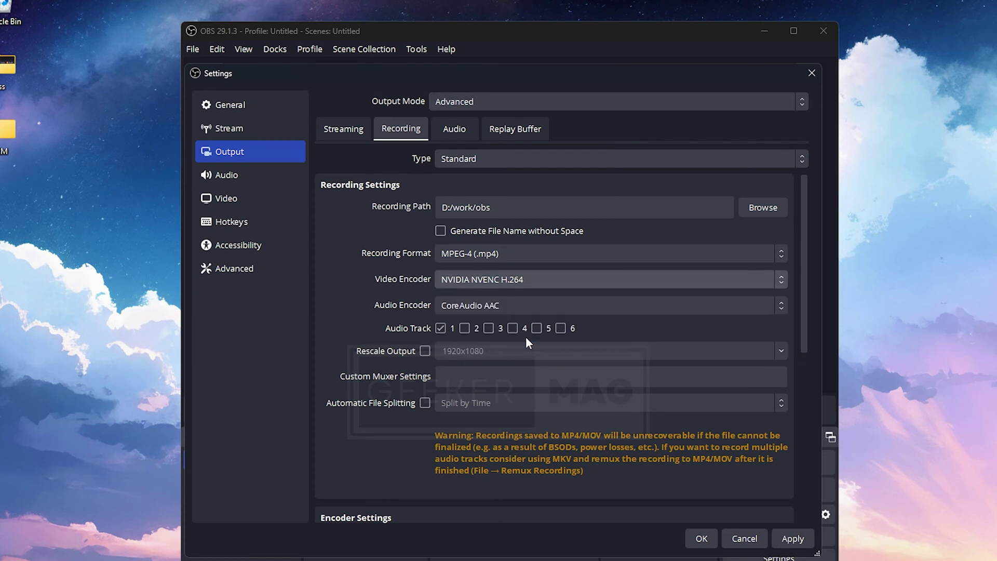
left_click(793, 540)
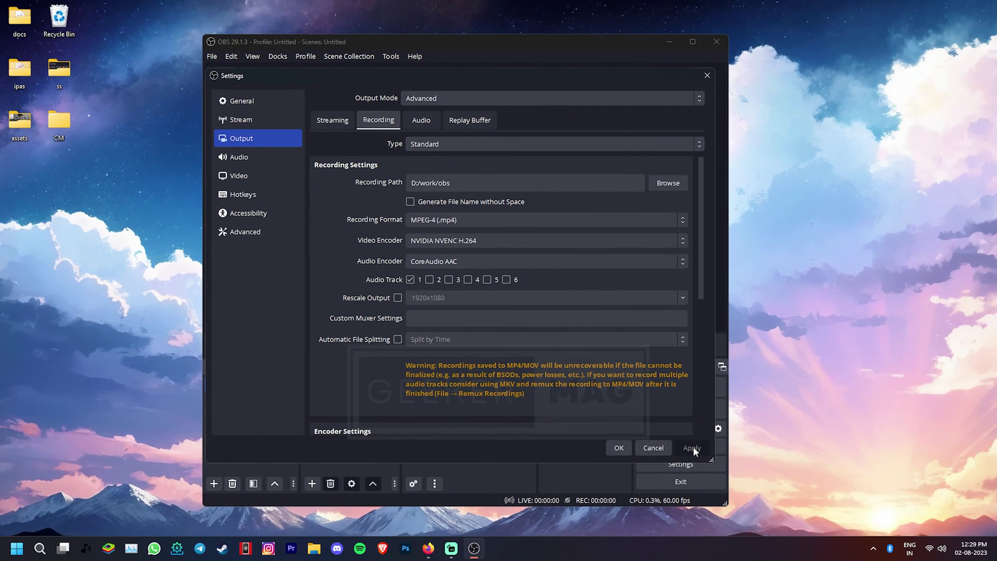
left_click(619, 448)
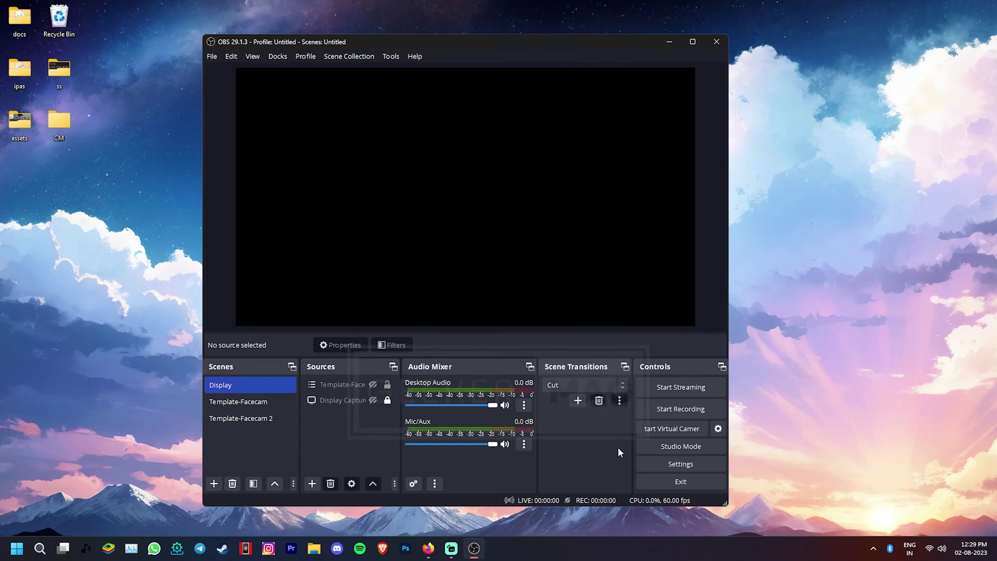
Set OBS's Advanced Process Priority to High, apply and close Settings.
left_click(475, 549)
left_click(476, 551)
left_click(702, 465)
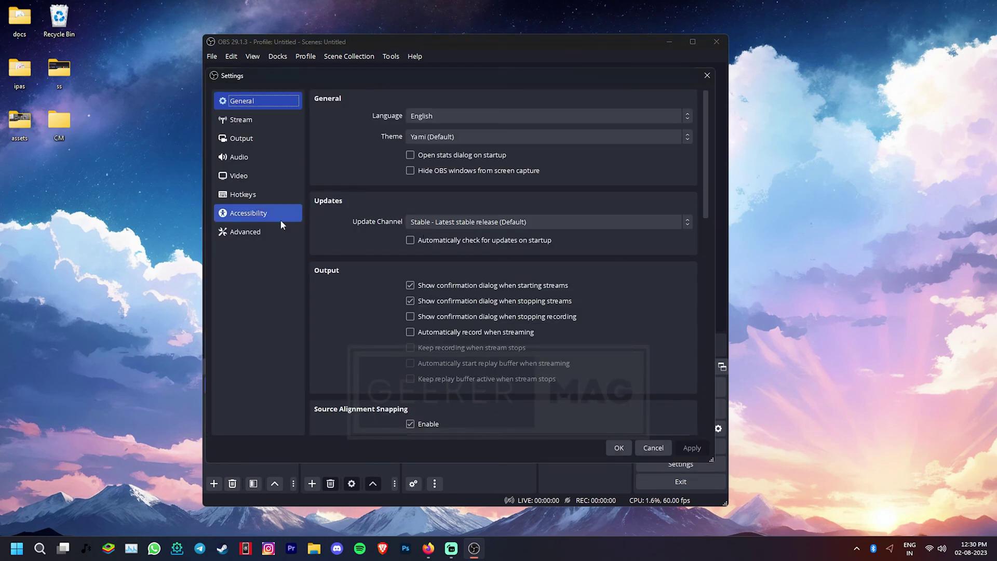
left_click(254, 237)
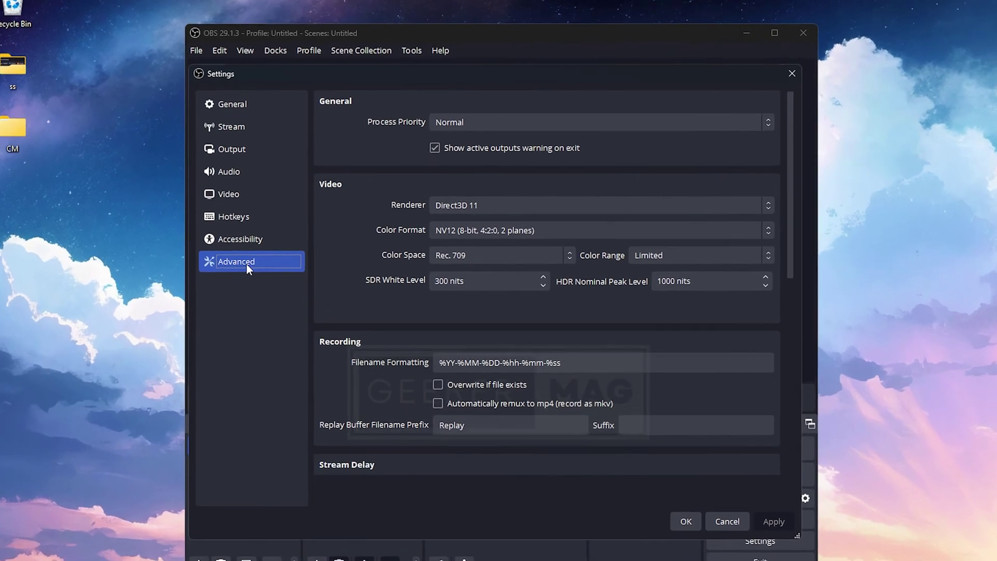
left_click(501, 123)
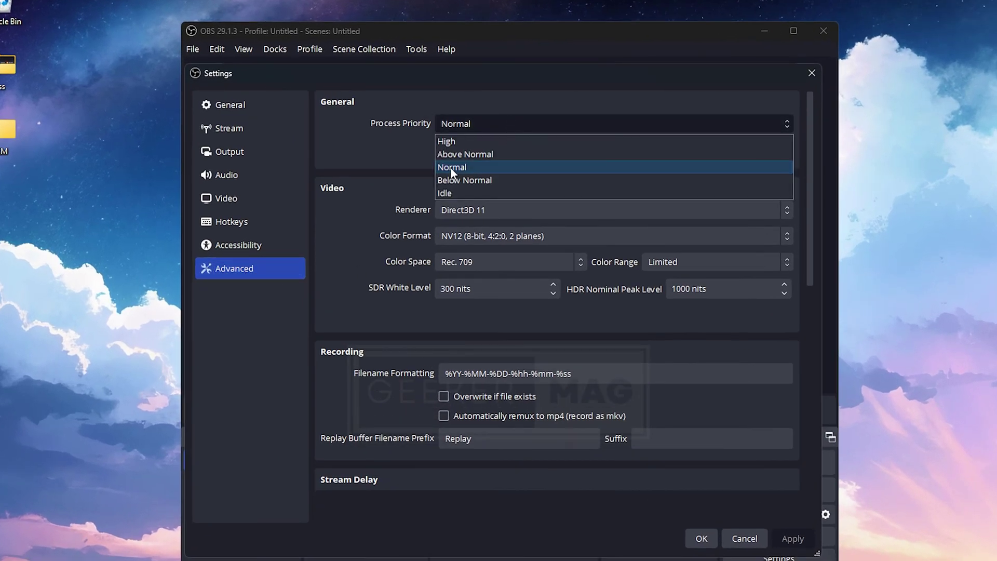
left_click(453, 142)
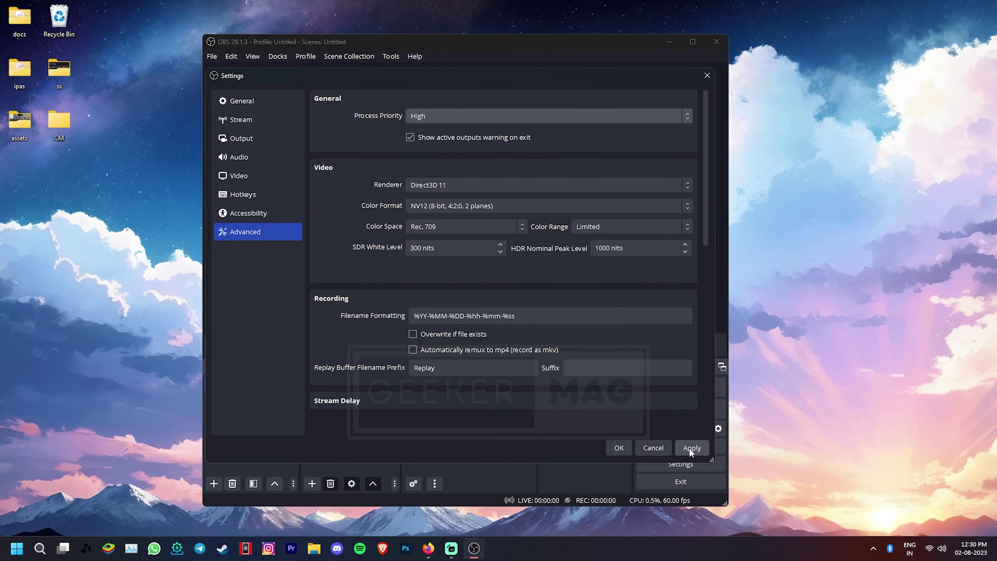
left_click(692, 449)
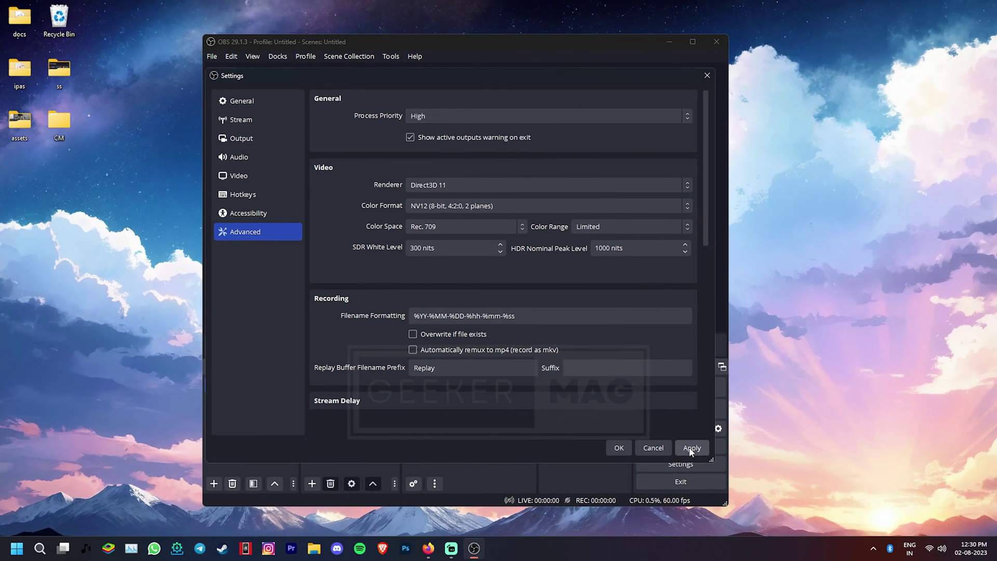
left_click(619, 449)
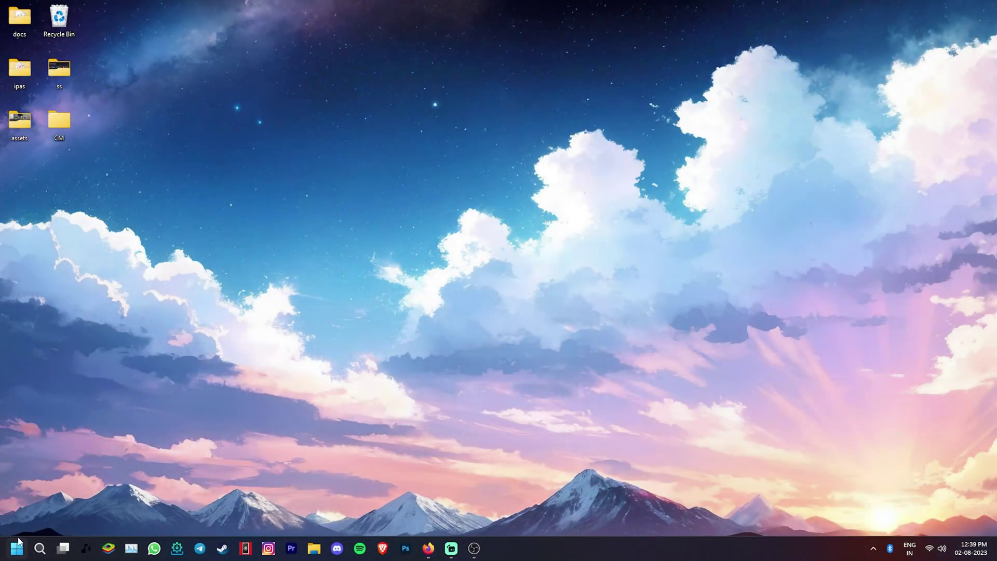
Search 'obs' in Windows Installed apps and choose Uninstall for OBS Studio.
left_click(17, 548)
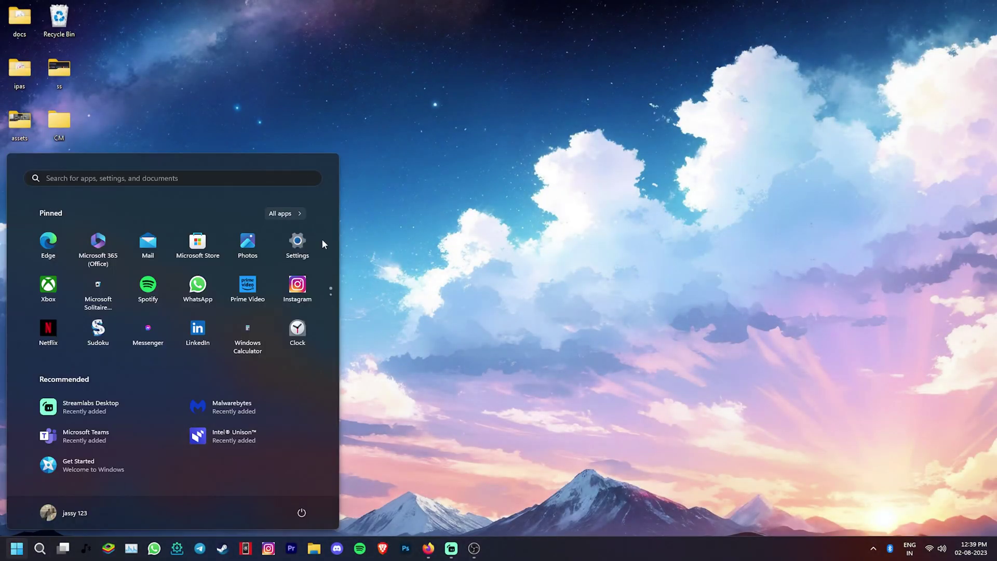
left_click(298, 242)
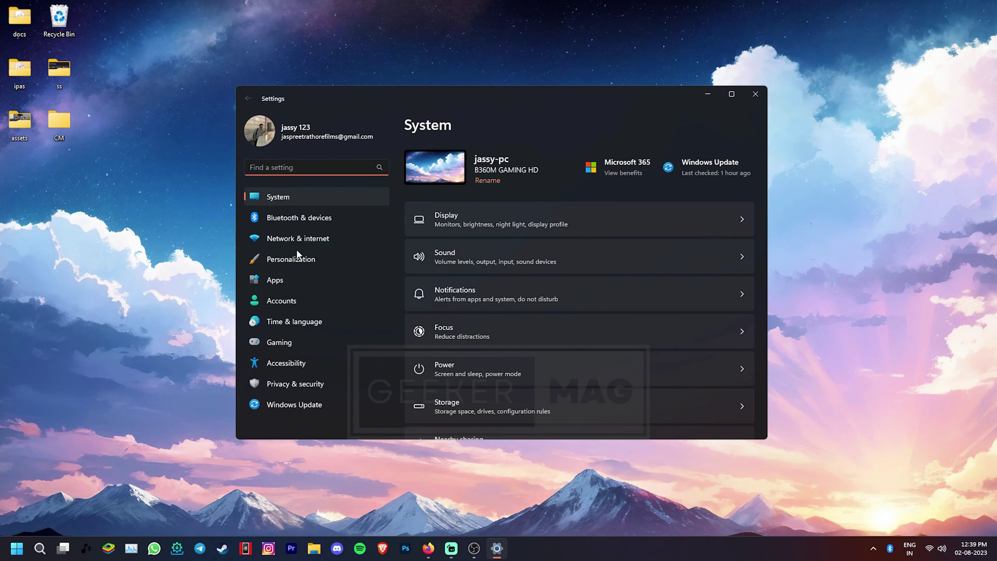
left_click(282, 282)
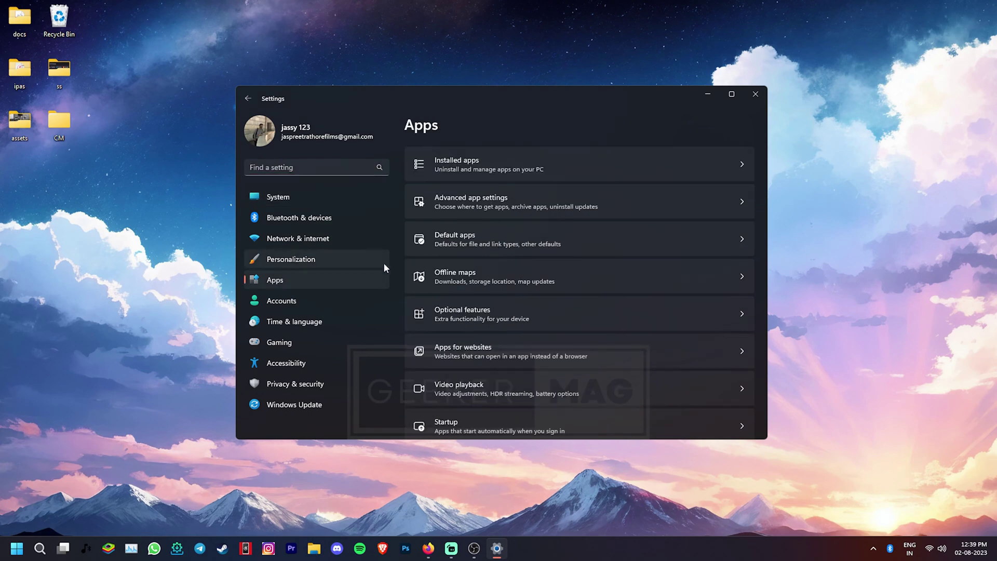
left_click(562, 164)
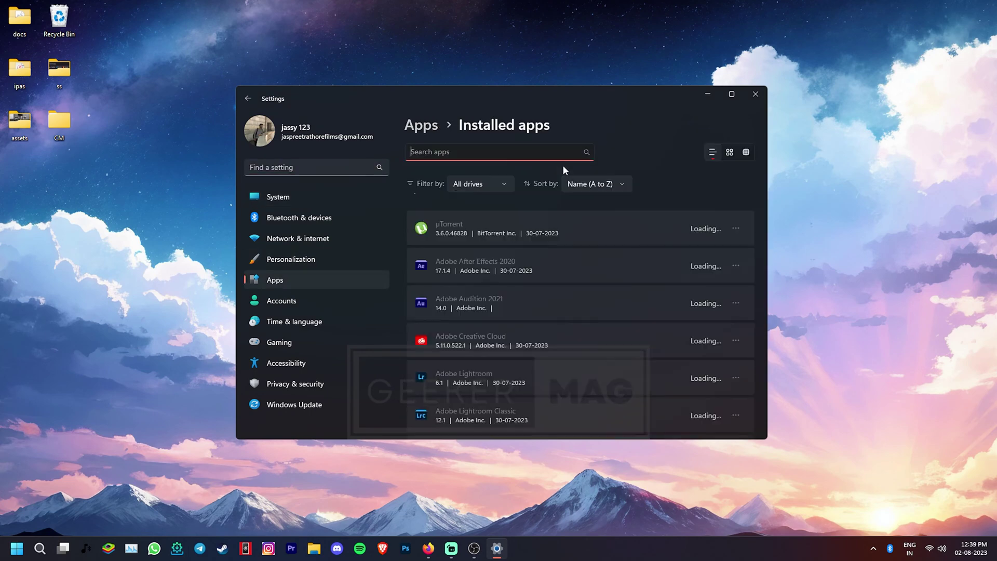
type("obs")
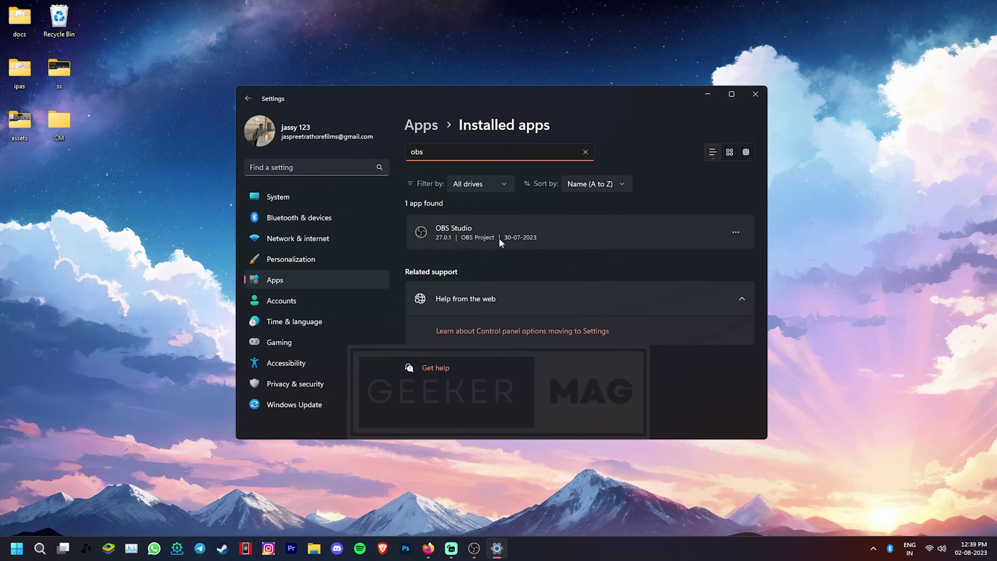
left_click(740, 235)
left_click(643, 270)
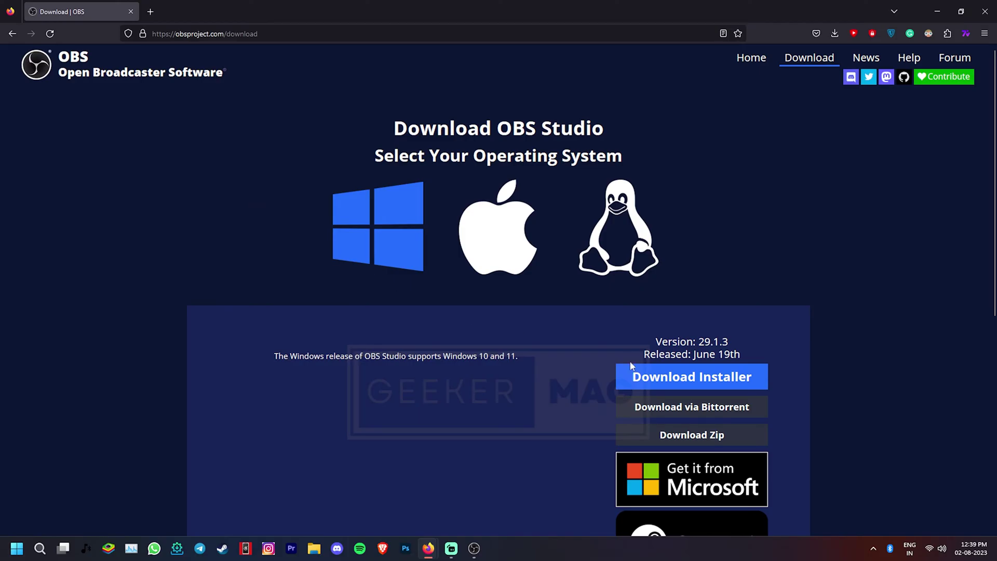
scroll(783, 372, "down", 3)
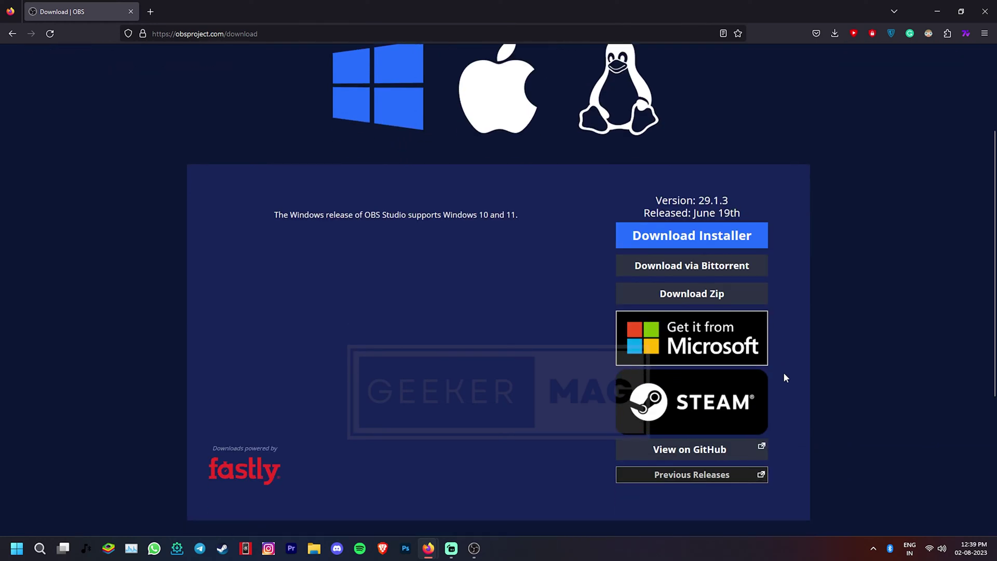
scroll(783, 372, "up", 3)
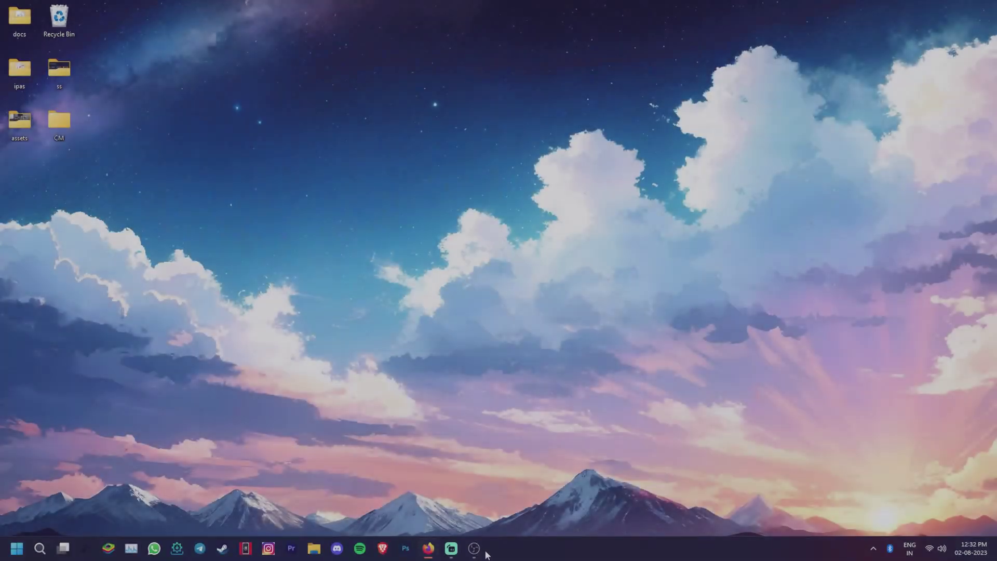
Enable Rescale Output for streaming and set it to 1280x720.
left_click(474, 548)
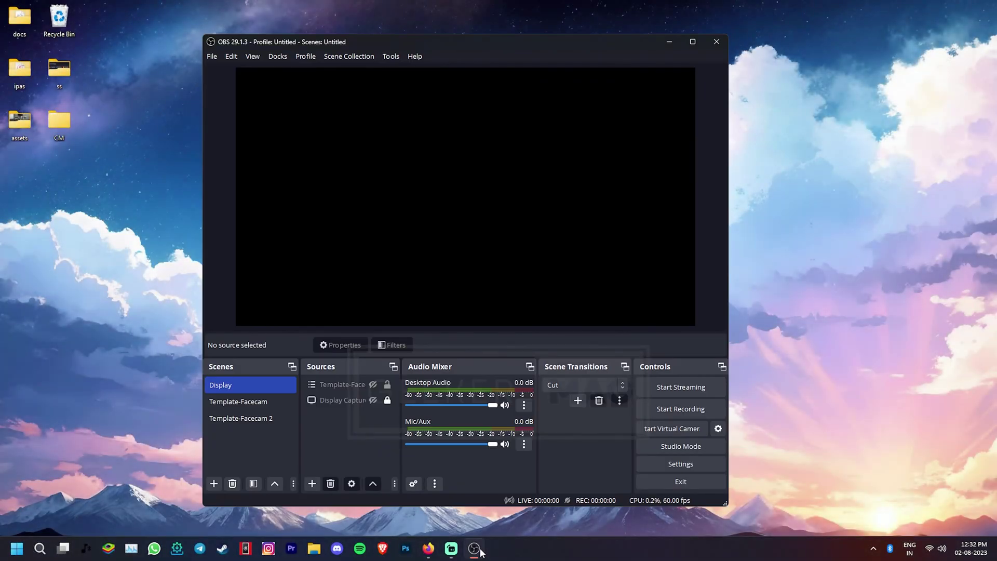
left_click(707, 465)
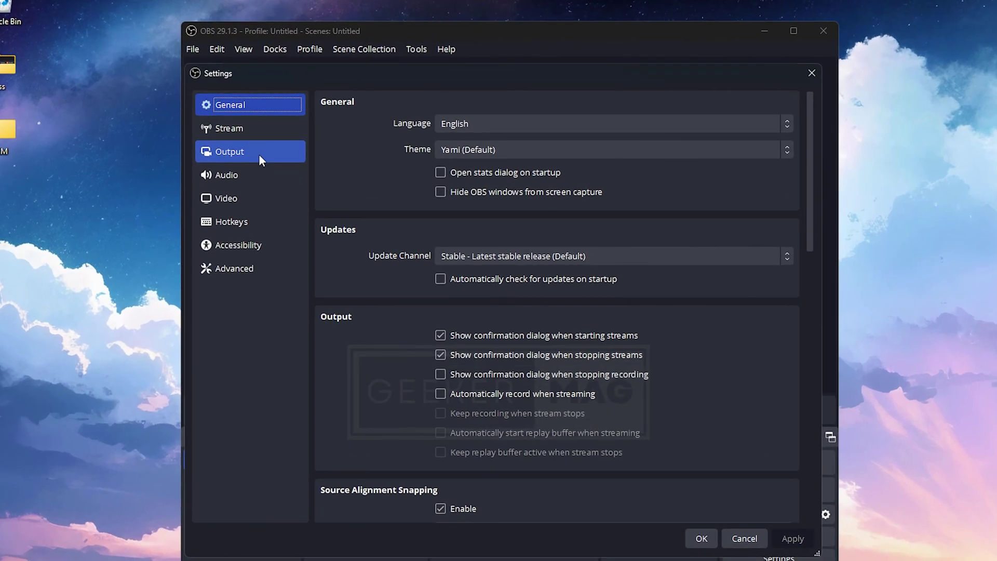
left_click(258, 153)
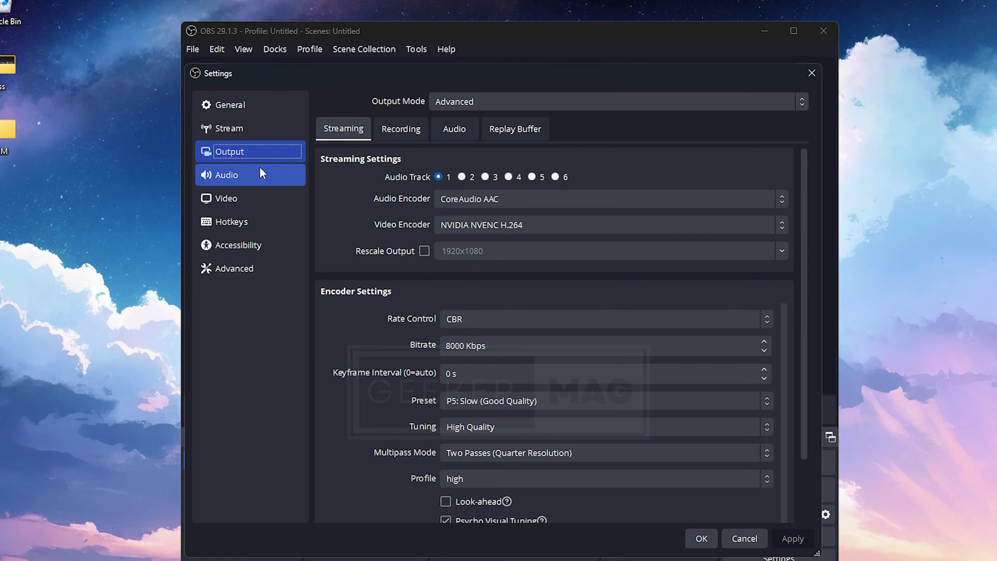
left_click(425, 252)
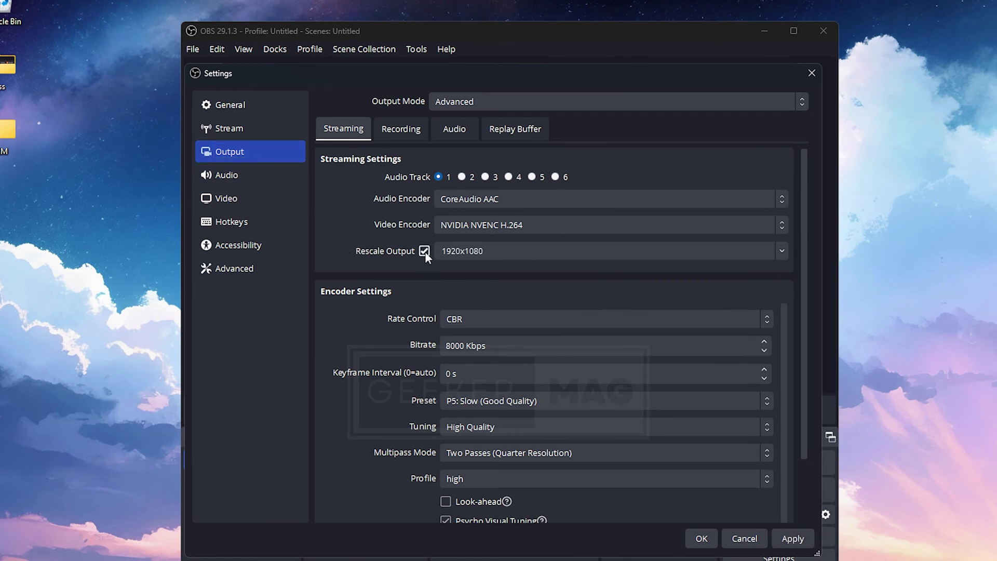
left_click(781, 251)
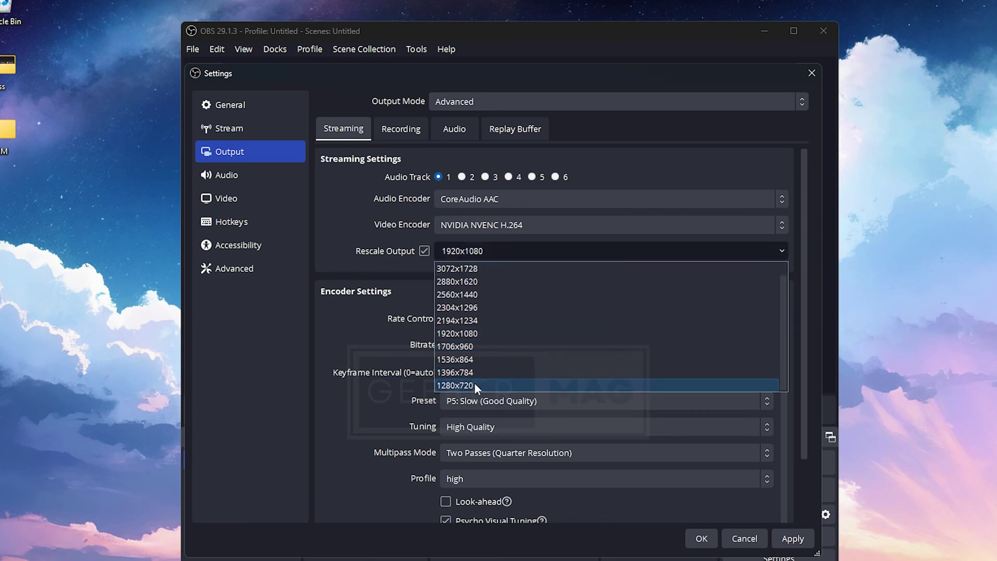
left_click(471, 385)
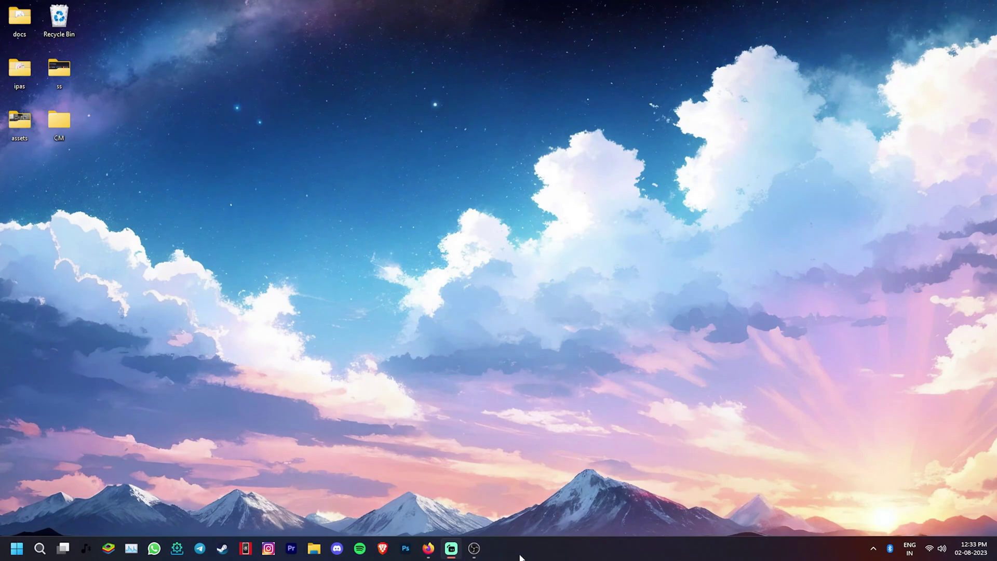
In OBS Output settings, check the Recording tab, then set the streaming video encoder to x264.
left_click(473, 549)
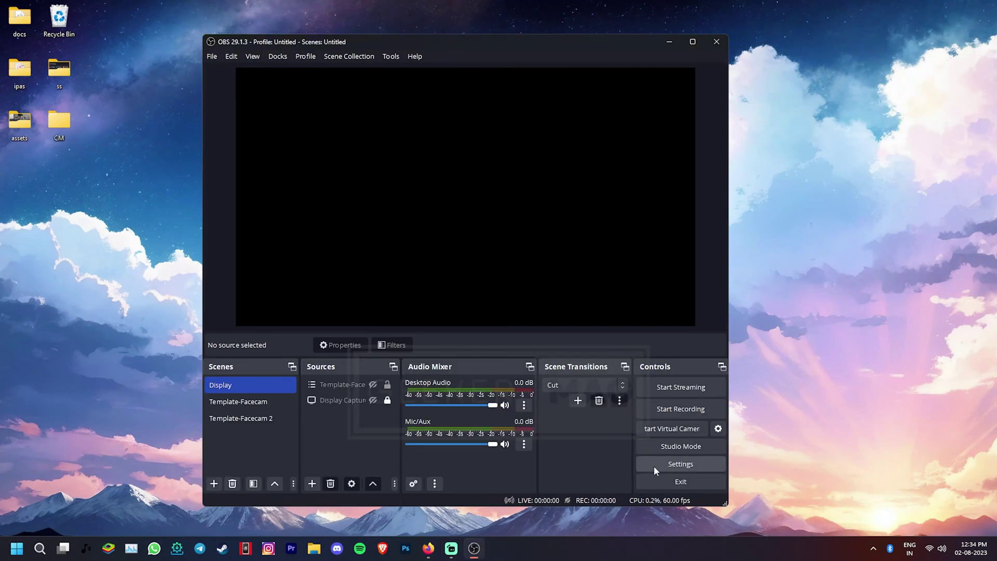
left_click(653, 464)
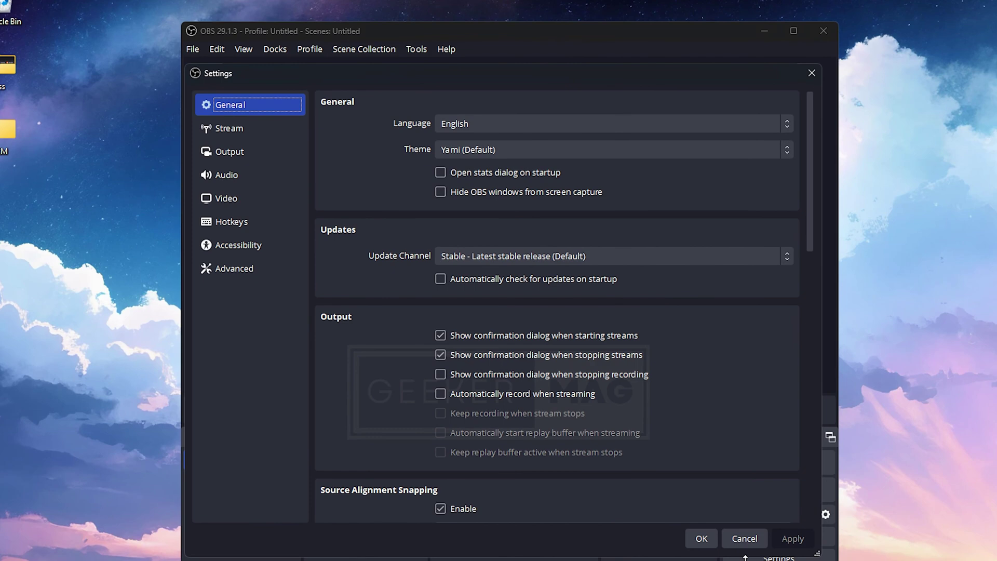
left_click(237, 156)
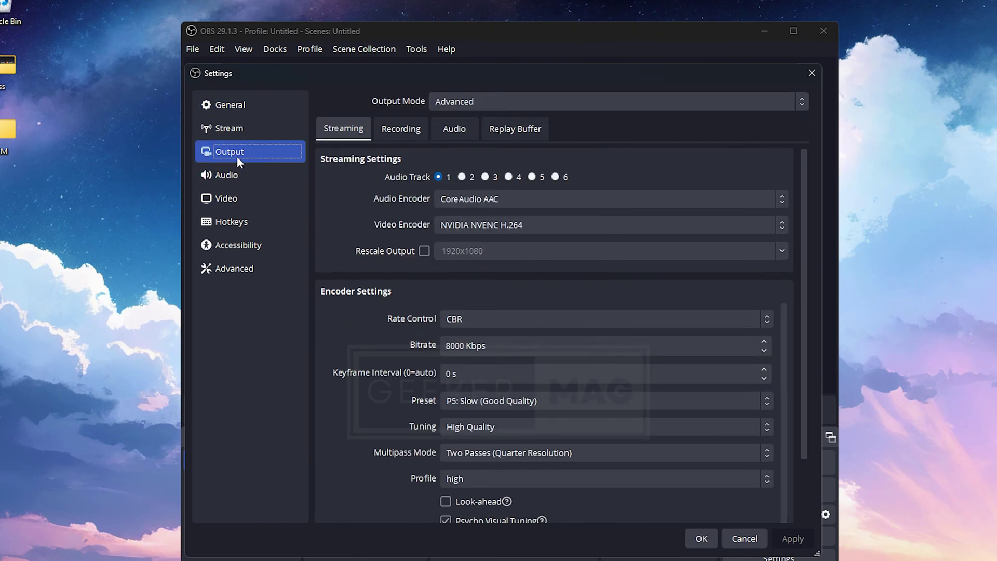
left_click(407, 133)
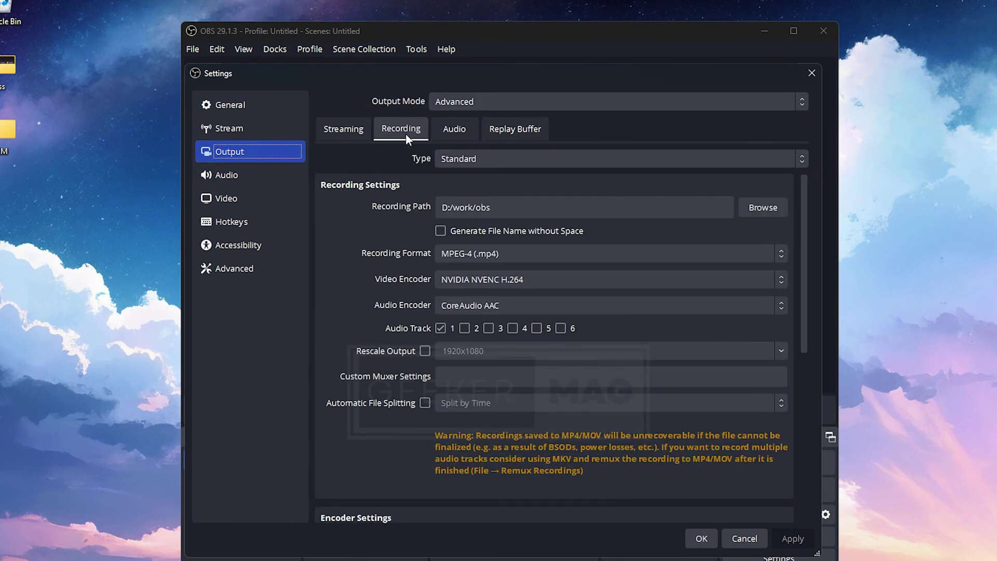
left_click(347, 132)
left_click(382, 130)
left_click(348, 132)
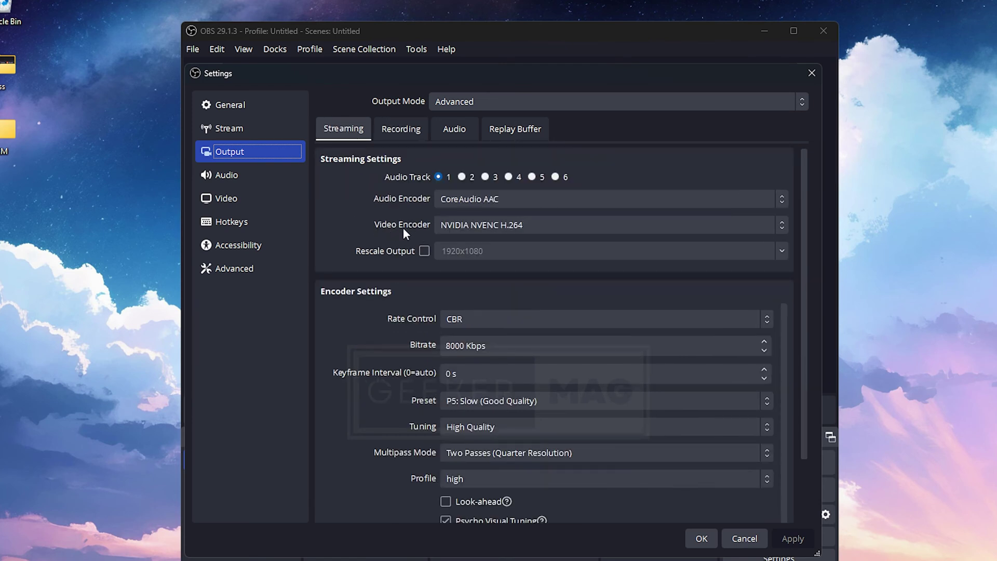
left_click(541, 223)
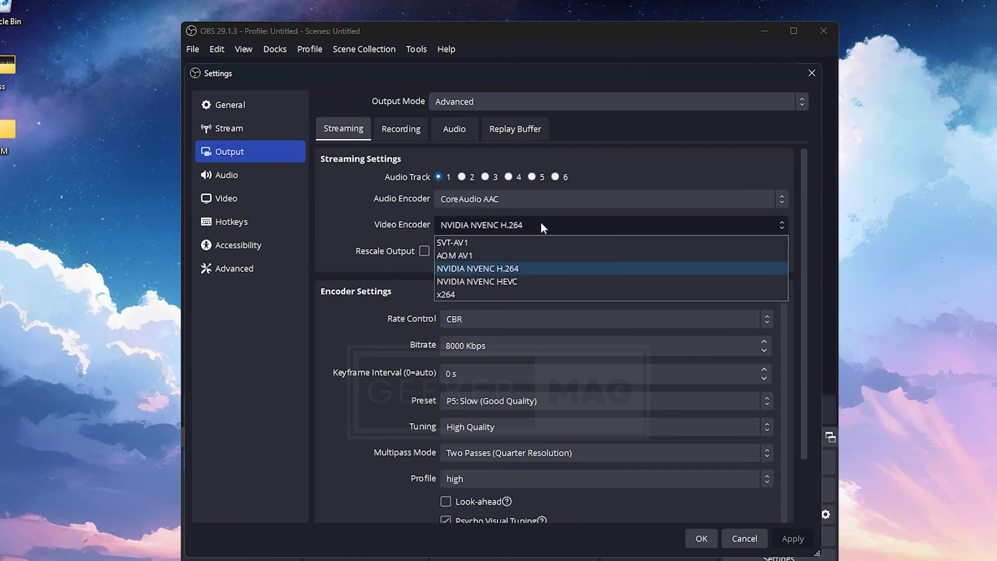
left_click(457, 295)
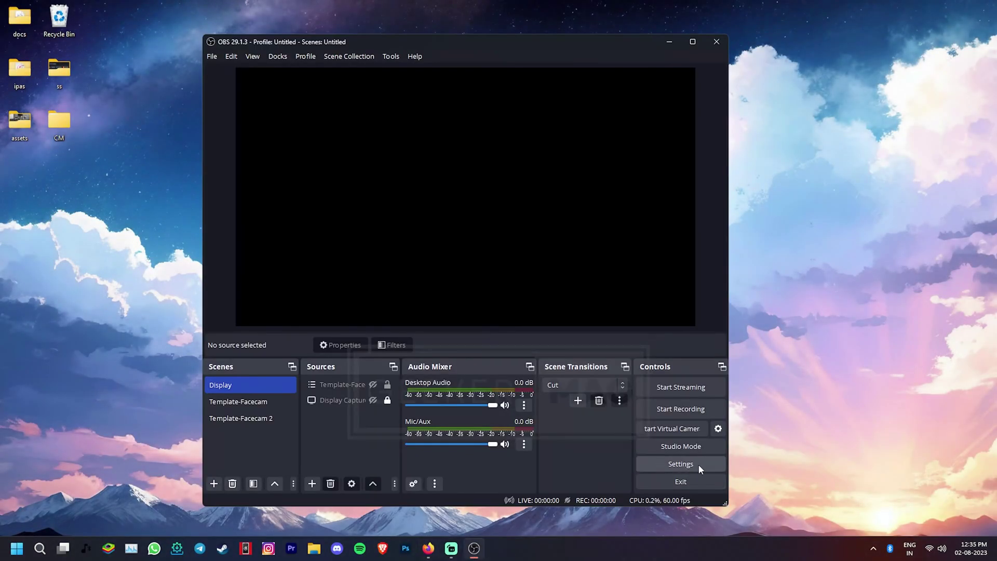
Change the OBS video Common FPS Values from 60 to 30.
left_click(699, 464)
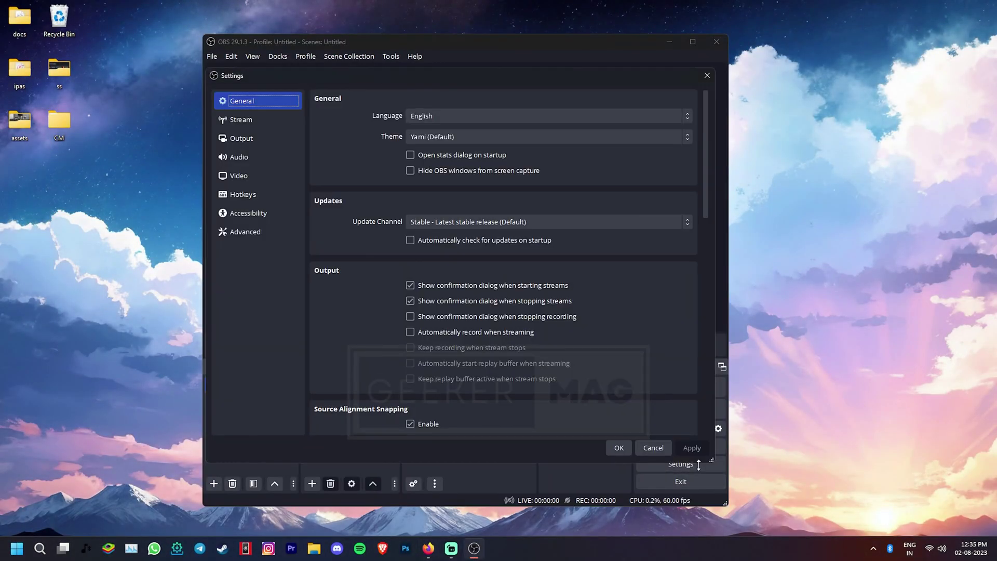
left_click(263, 179)
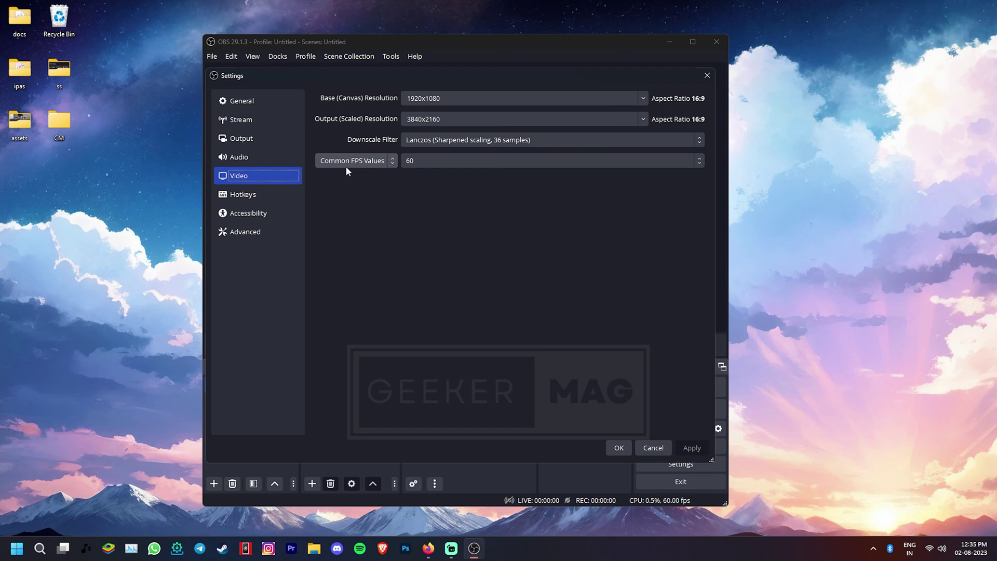
left_click(460, 161)
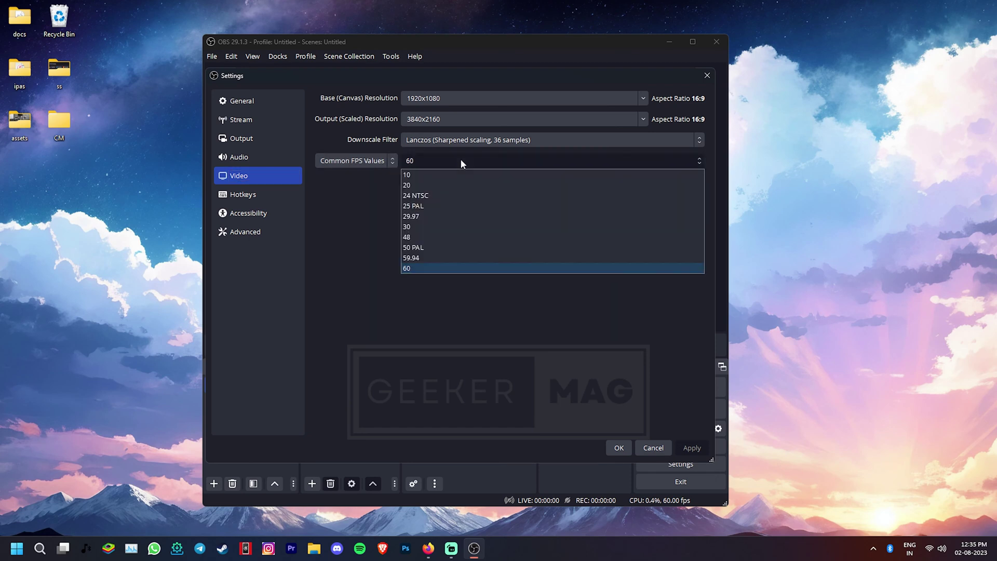
left_click(434, 224)
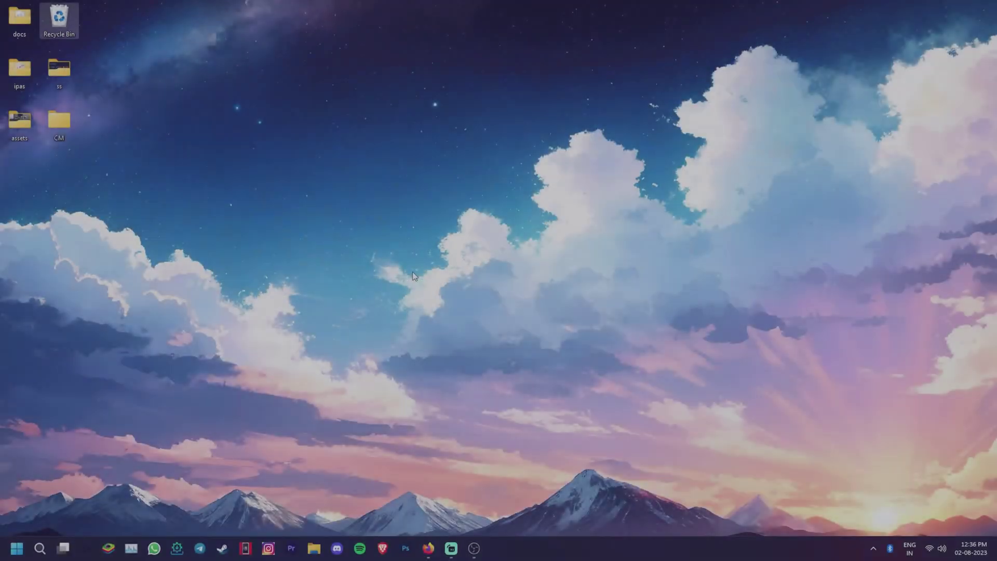
Launch the NVIDIA Control Panel from the desktop's classic context menu.
right_click(414, 273)
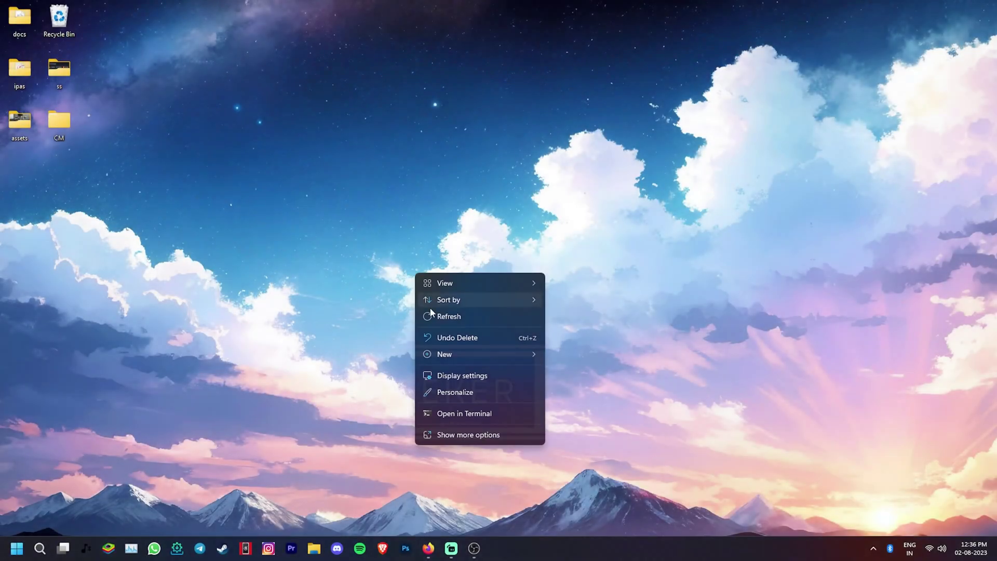
left_click(470, 436)
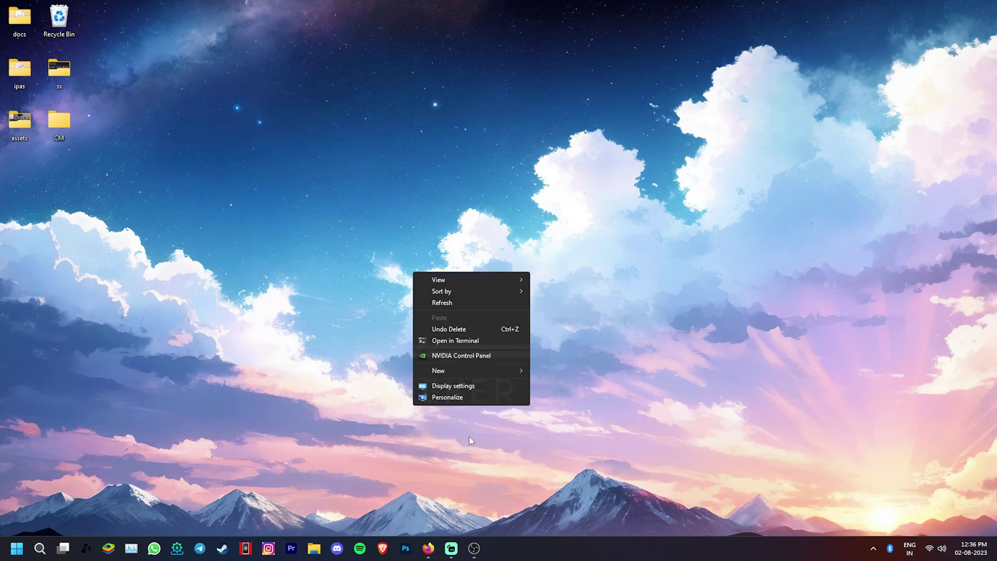
left_click(455, 357)
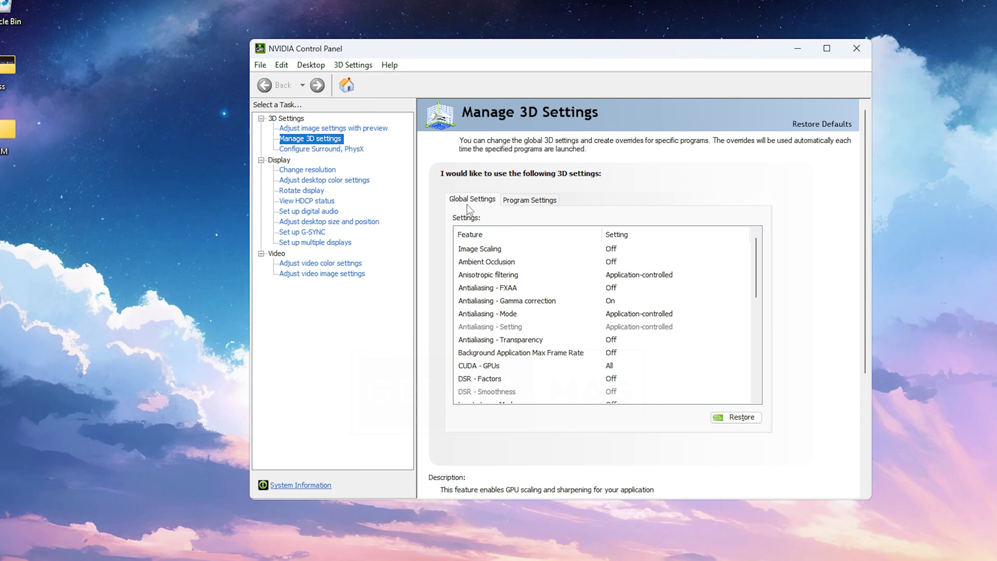
Set Power management mode to Prefer maximum performance in Manage 3D settings and apply.
scroll(568, 364, "down", 5)
left_click(508, 274)
left_click(628, 276)
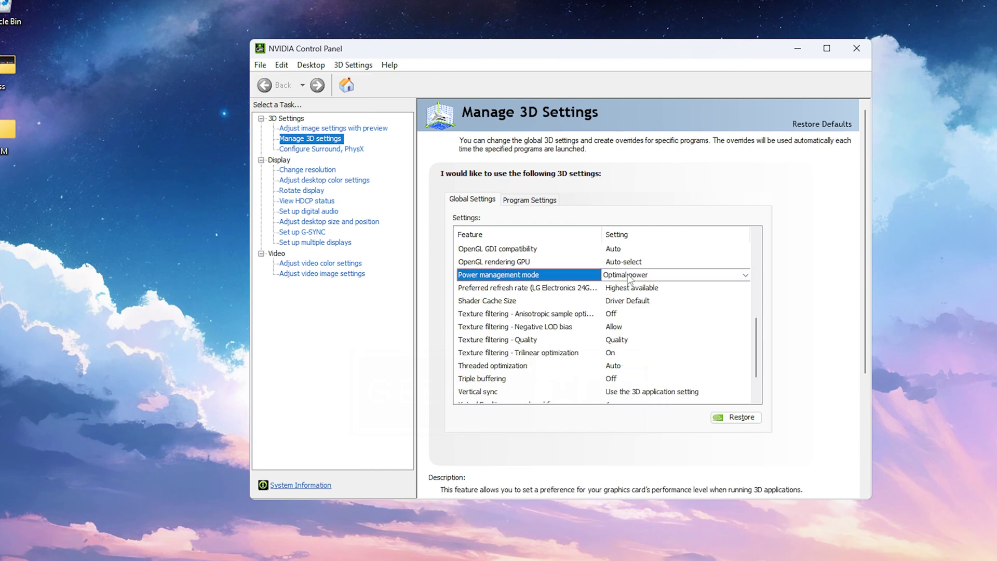
left_click(745, 274)
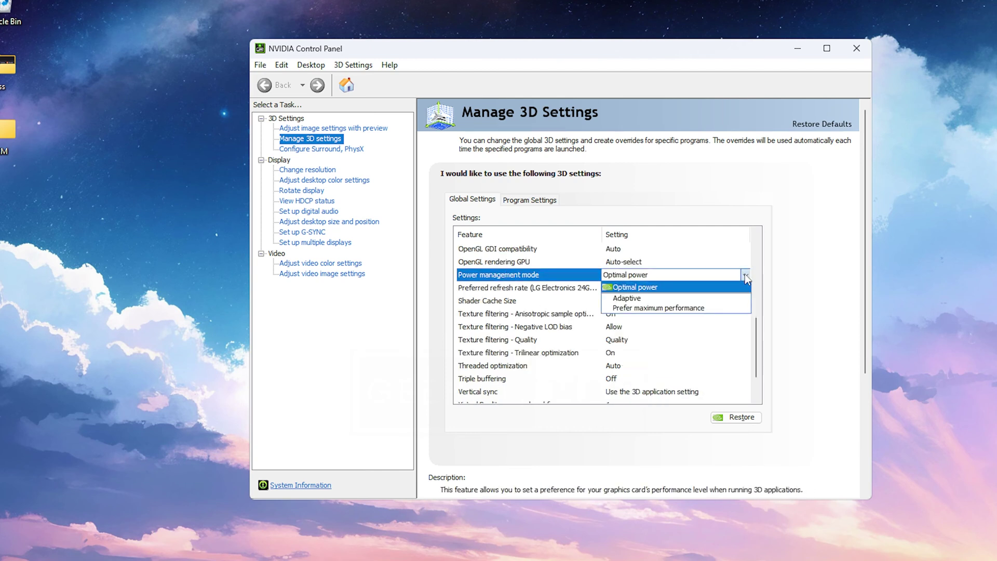
left_click(716, 310)
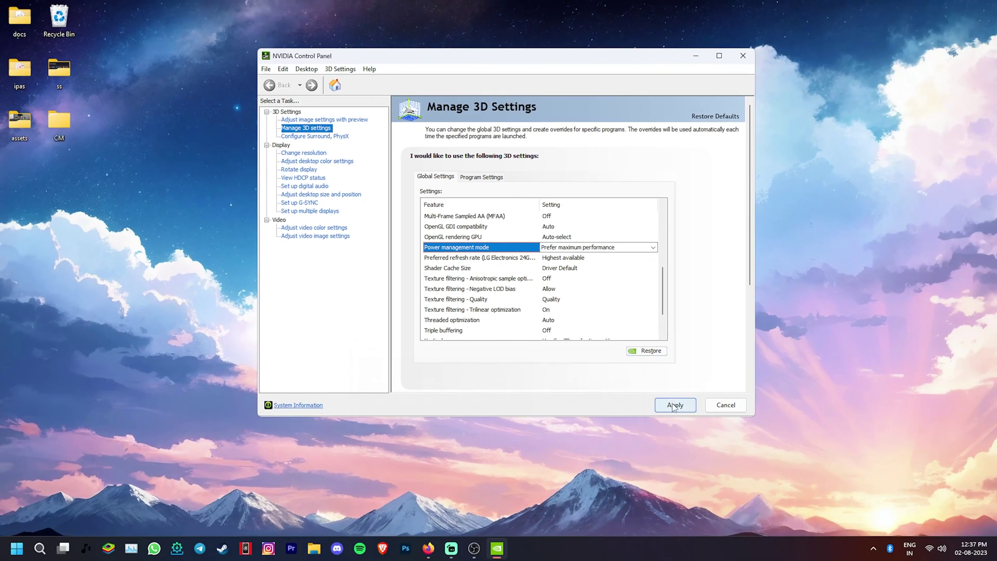
left_click(673, 407)
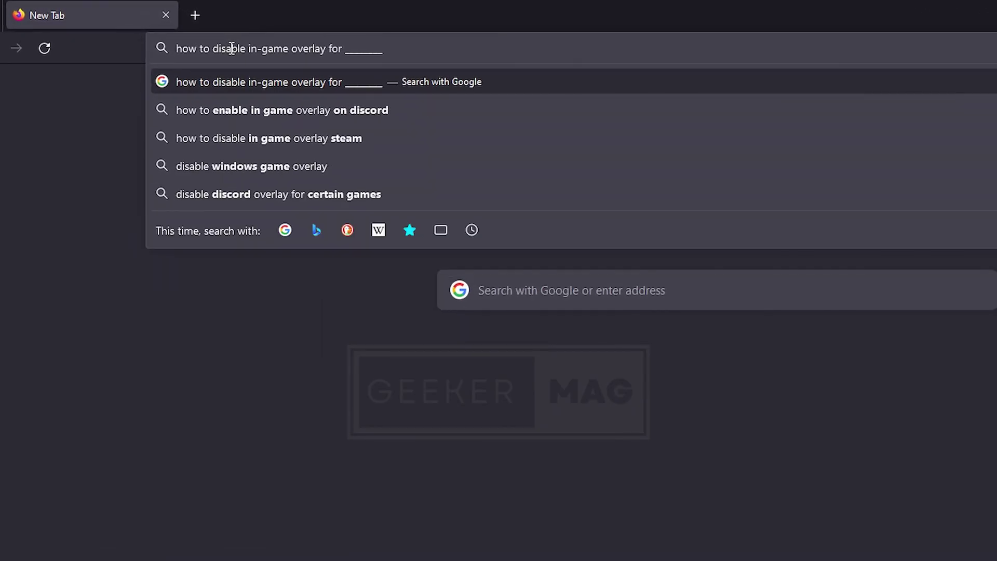
Finish the Firefox search query about disabling the in-game overlay with 'game?'.
type("game")
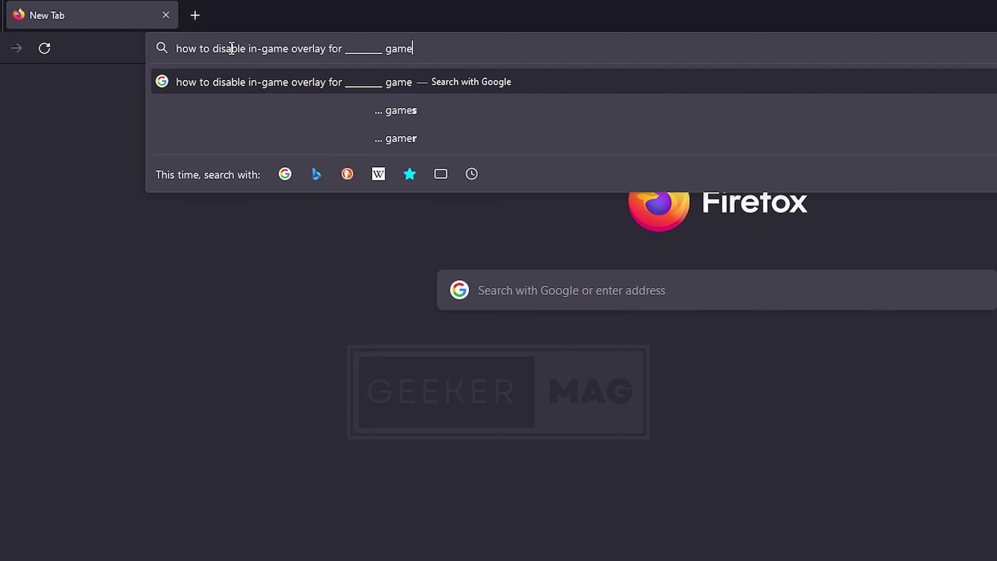
type("?")
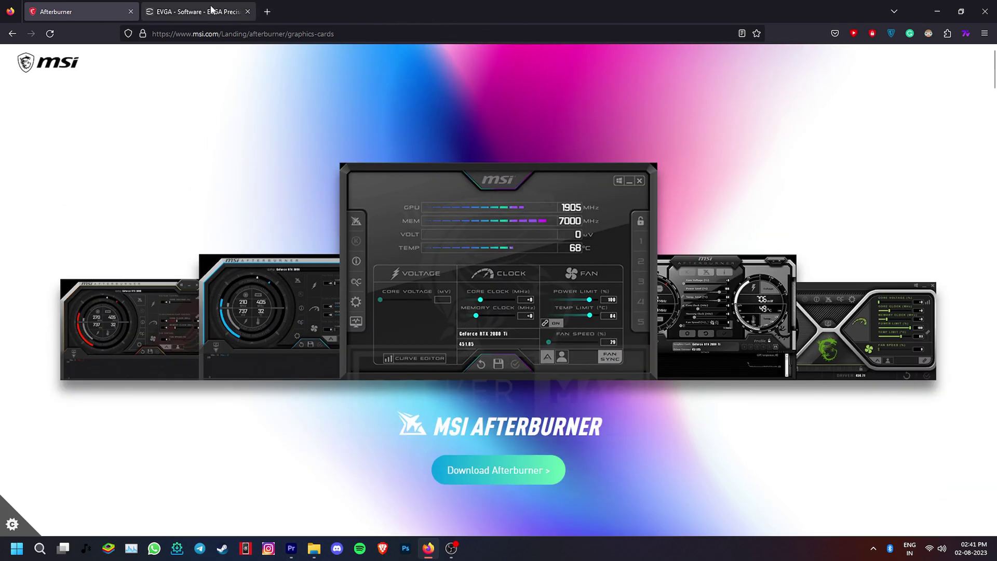
Switch to the EVGA Precision X1 tab and scroll down to the app screenshot.
left_click(211, 10)
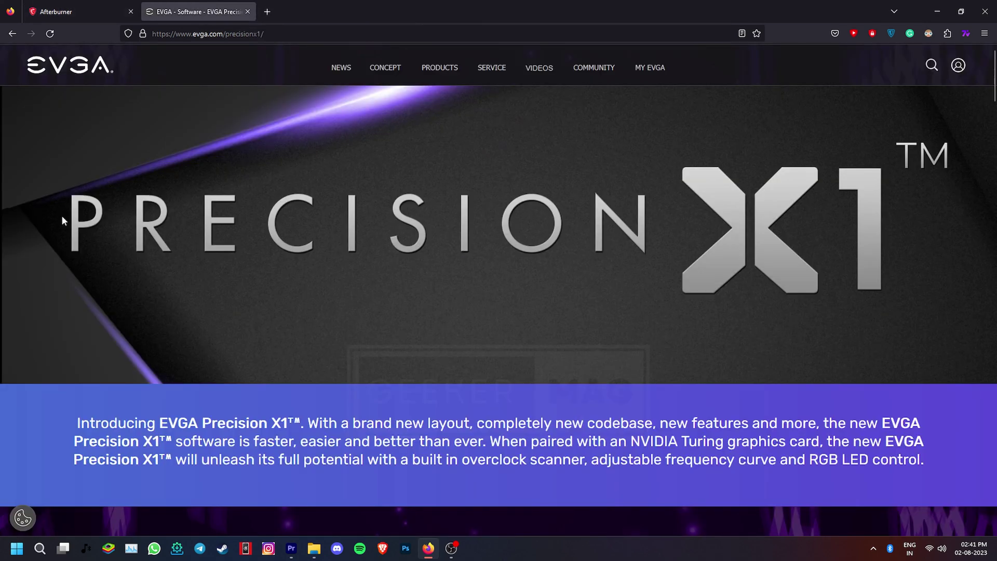
scroll(802, 323, "down", 6)
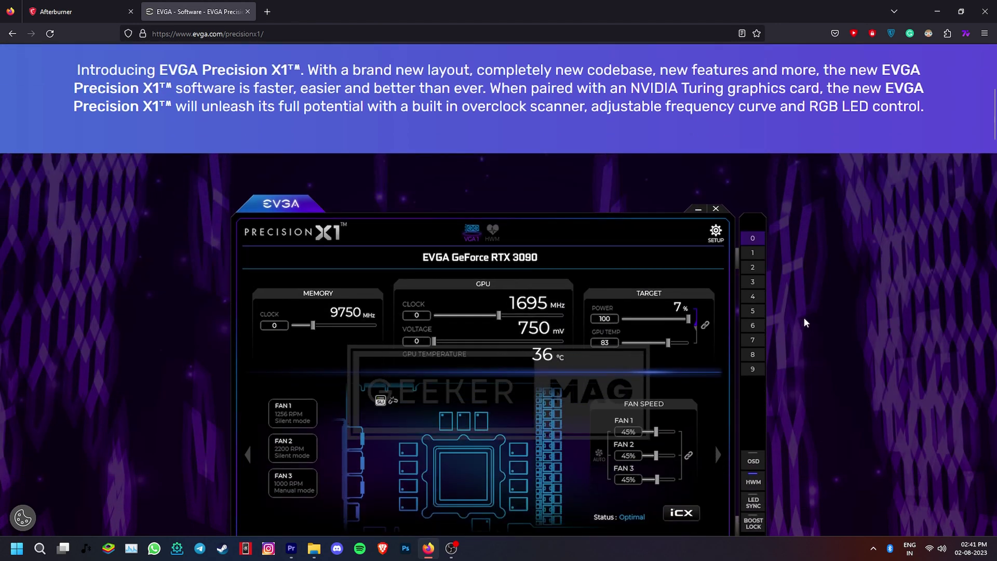
scroll(805, 317, "down", 1)
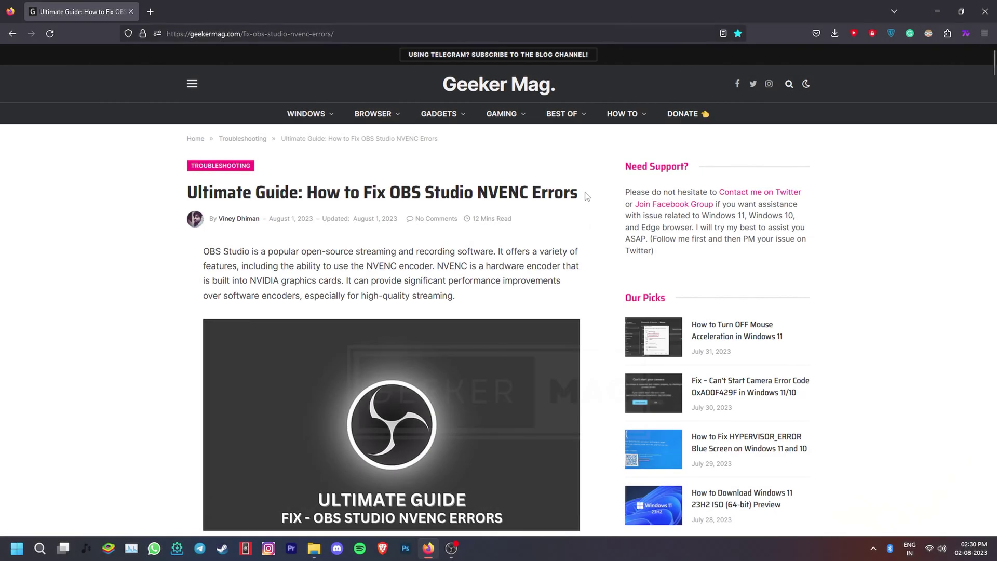
Highlight and deselect the article title, then scroll to the first NVENC invalid-parameter error.
left_click_drag(587, 195, 191, 188)
left_click(148, 211)
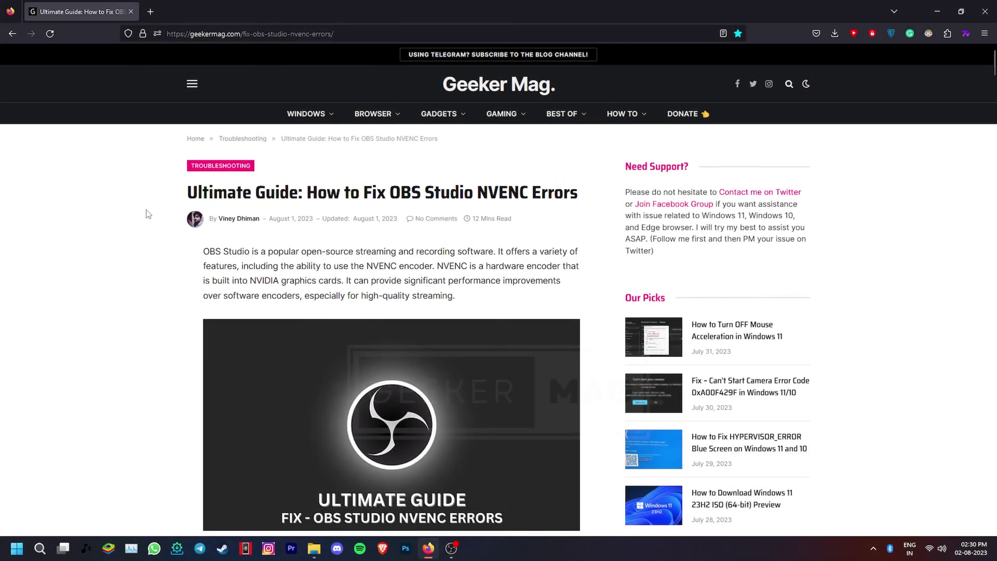
scroll(150, 296, "down", 3)
scroll(156, 307, "down", 5)
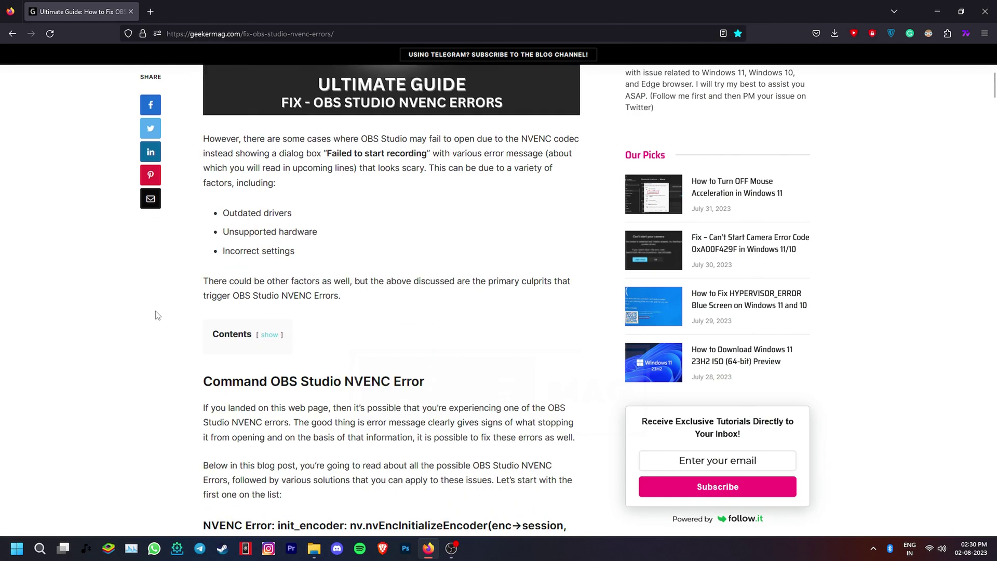
scroll(158, 315, "down", 5)
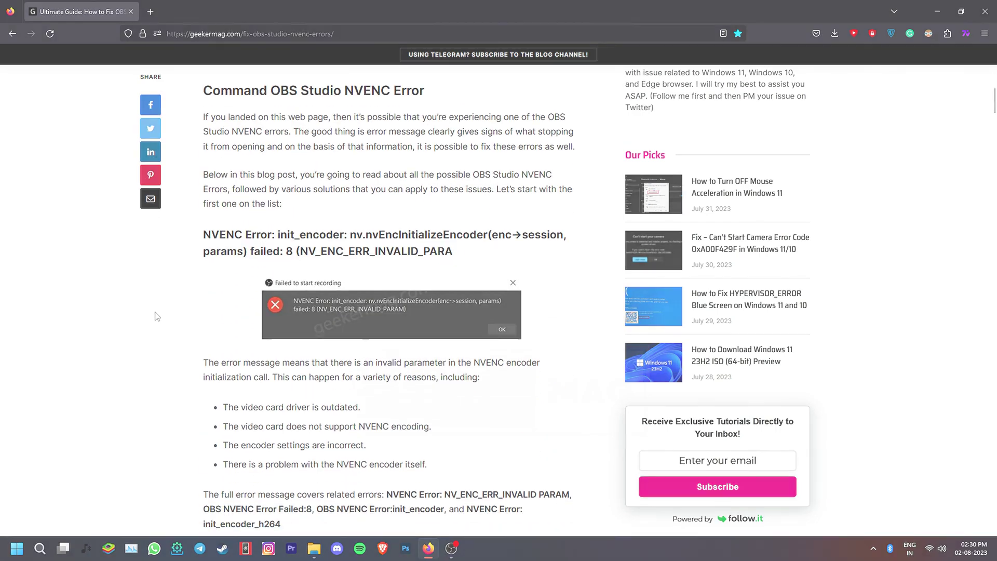